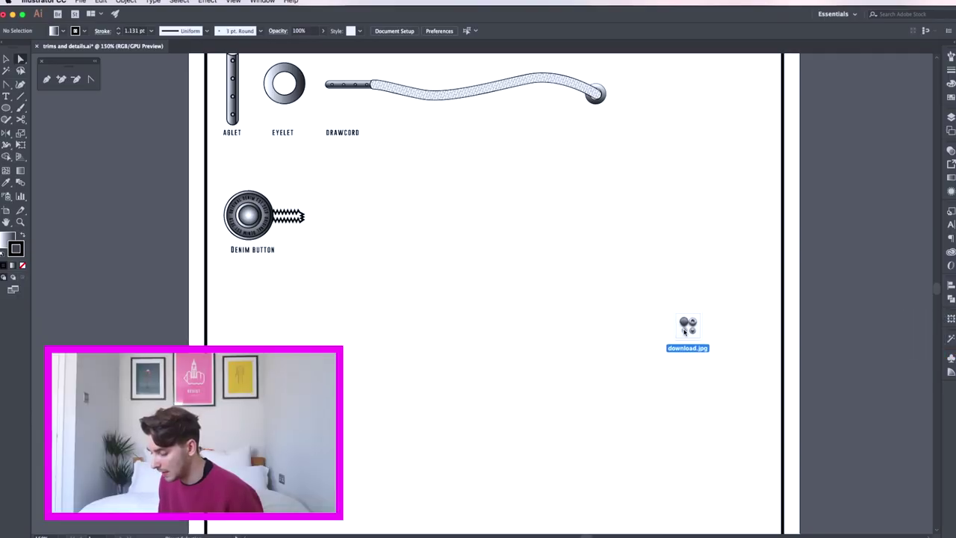
Step: Place the reference image download.jpg on the artboard and move it to the page's lower right area
{"action": "left_click", "coordinate": [658, 240]}
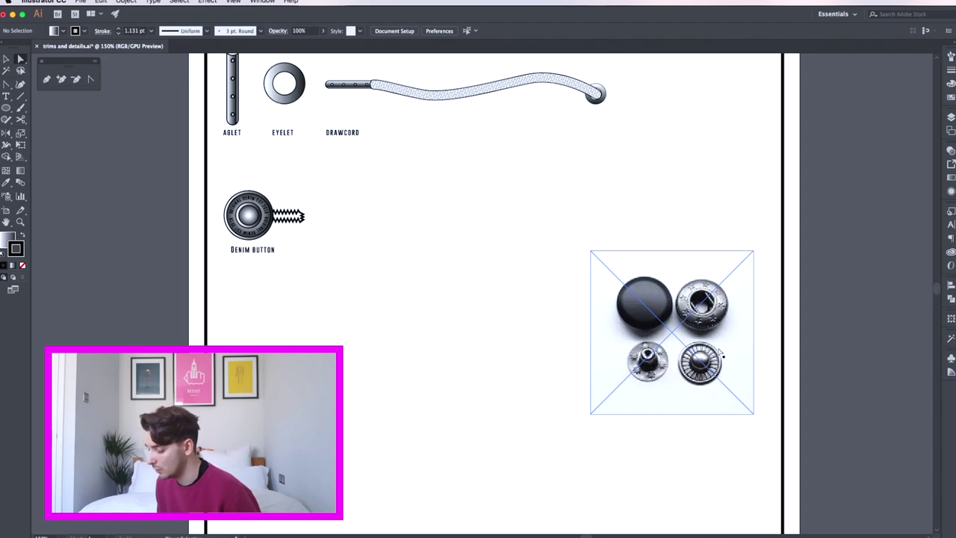
{"action": "left_click", "coordinate": [674, 319]}
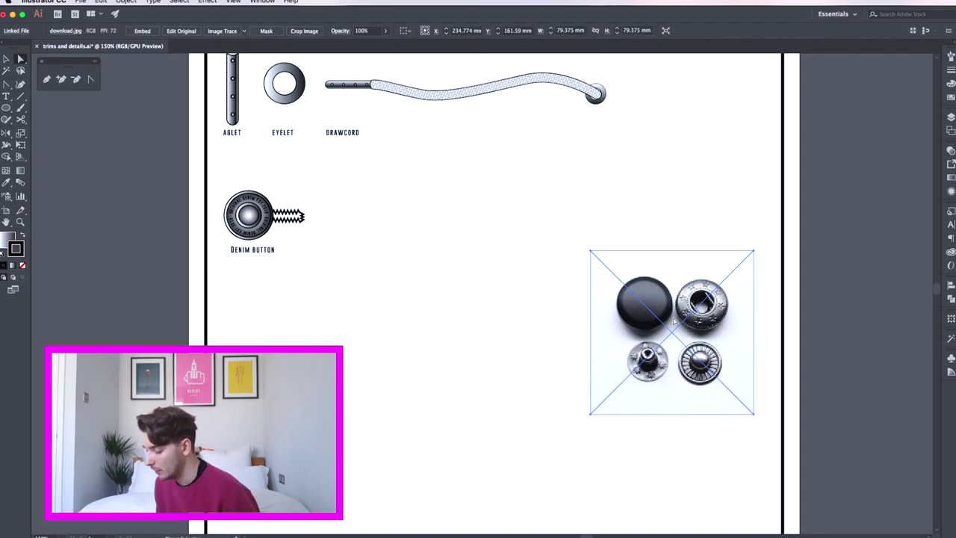
{"action": "left_click_drag", "start_coordinate": [674, 319], "coordinate": [680, 404]}
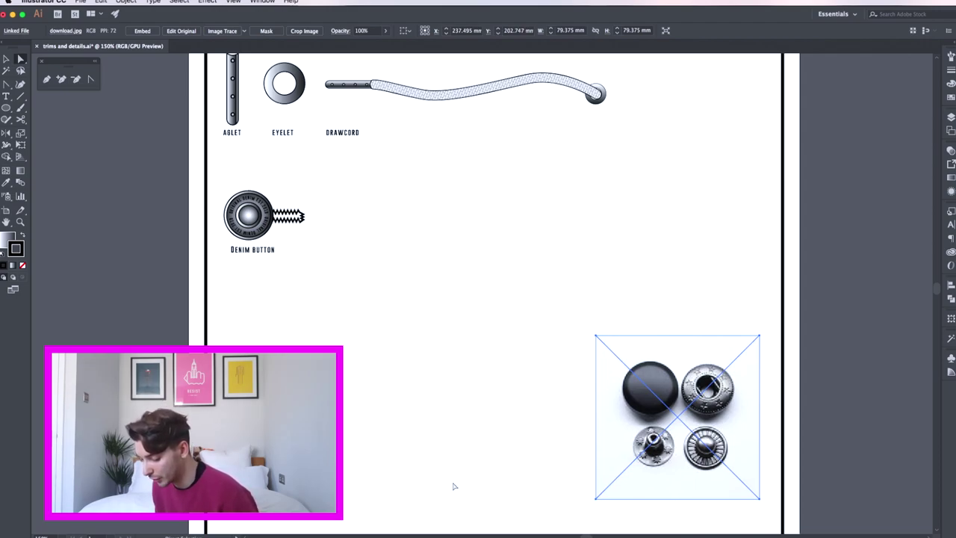
Step: Draw a gradient-filled circle about 22 mm wide to the right of the denim button and copy it
{"action": "left_click", "coordinate": [7, 108]}
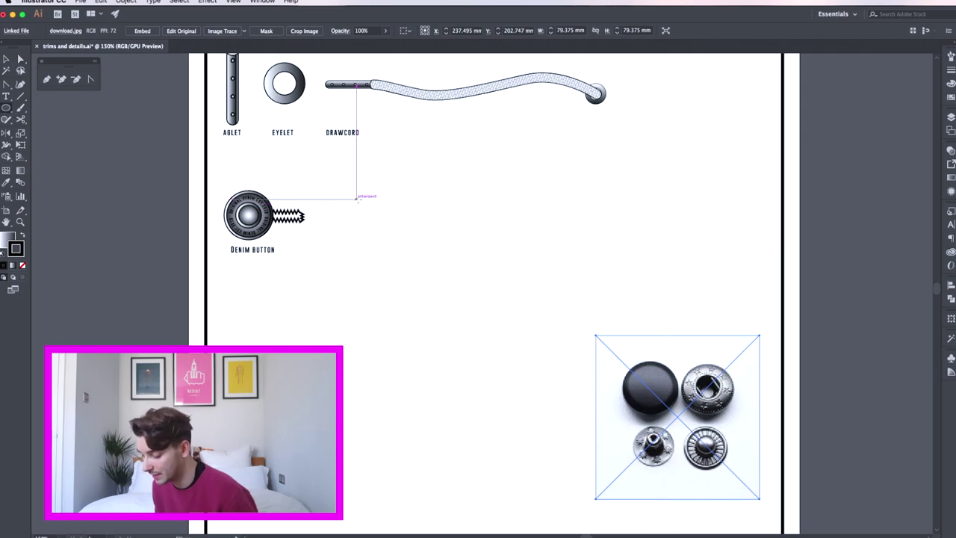
{"action": "left_click_drag", "start_coordinate": [357, 200], "coordinate": [403, 233]}
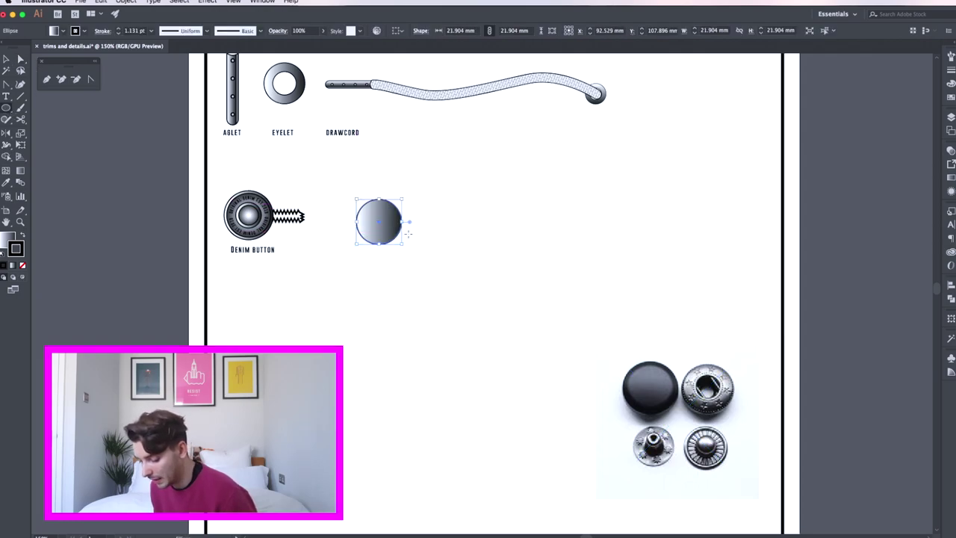
{"action": "key", "text": "super+c"}
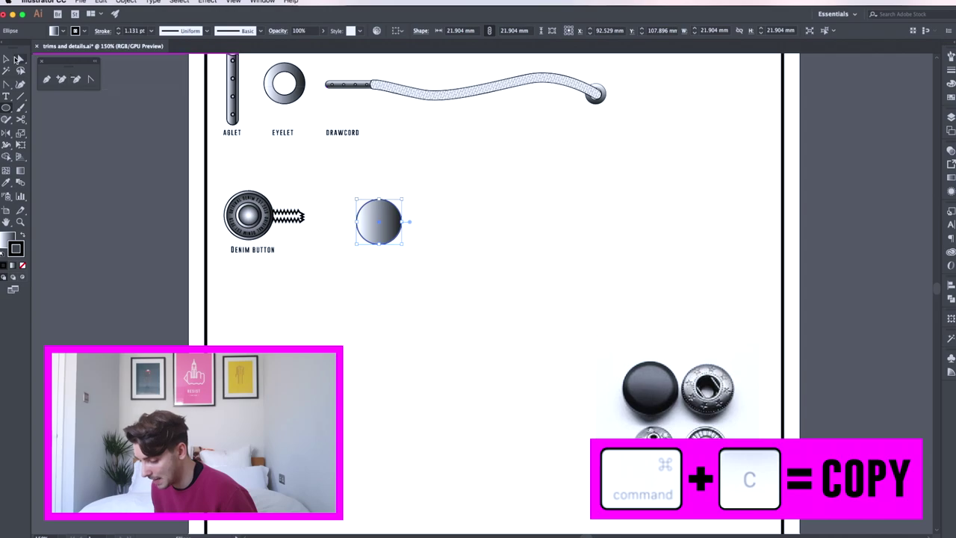
Step: Place a copy of the eyelet beside the new gradient circle
{"action": "key", "text": "v"}
{"action": "left_click", "coordinate": [209, 112]}
{"action": "left_click", "coordinate": [295, 101]}
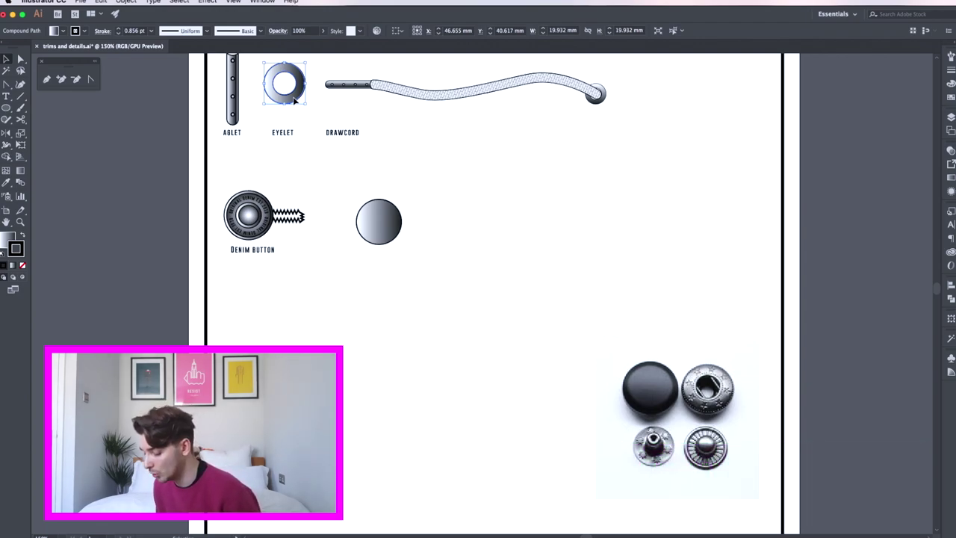
{"action": "left_click_drag", "start_coordinate": [295, 101], "coordinate": [518, 232]}
Step: Draw a diagonal straight line across the upper right of the copied eyelet's hole and set its stroke to 5 pt
{"action": "key", "text": "p"}
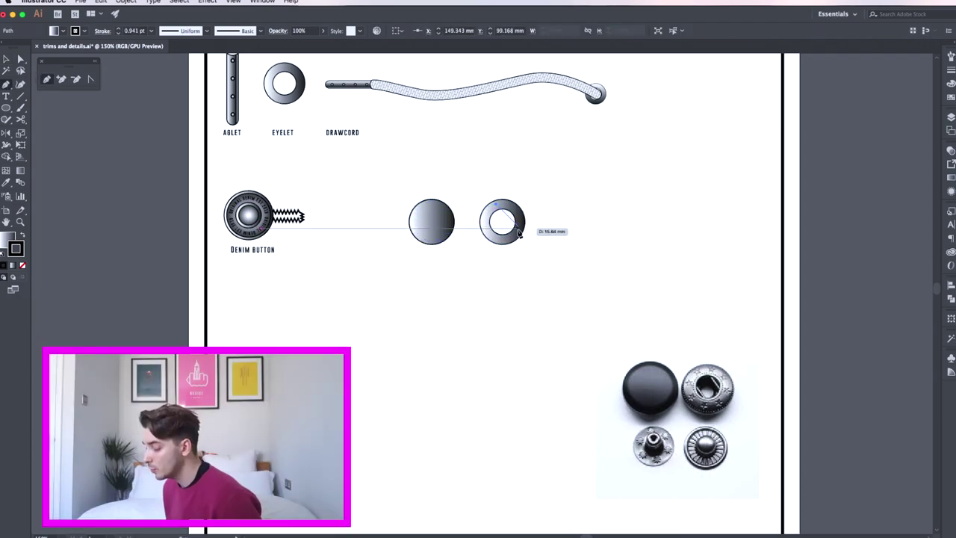
{"action": "left_click", "coordinate": [521, 233]}
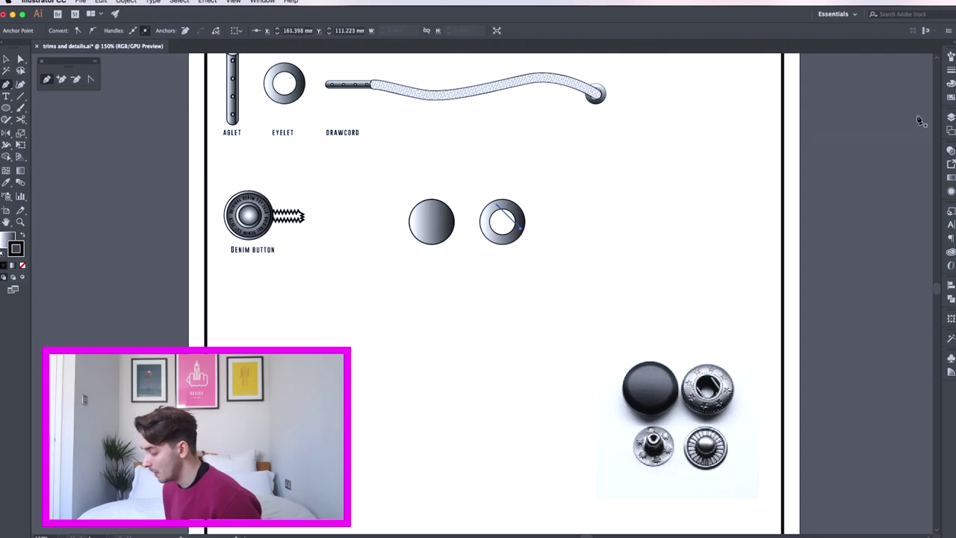
{"action": "left_click", "coordinate": [950, 70]}
{"action": "left_click", "coordinate": [903, 67]}
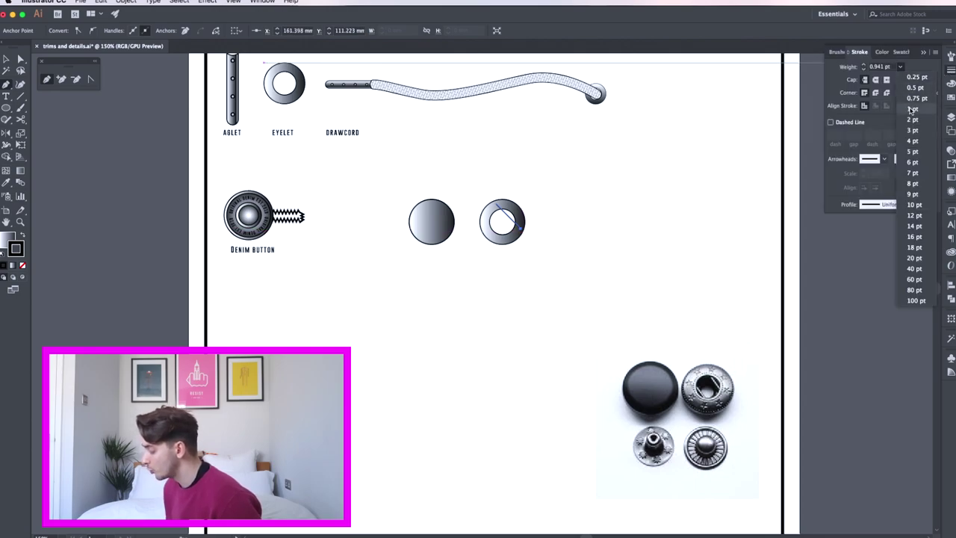
{"action": "left_click", "coordinate": [908, 142]}
{"action": "left_click", "coordinate": [901, 67]}
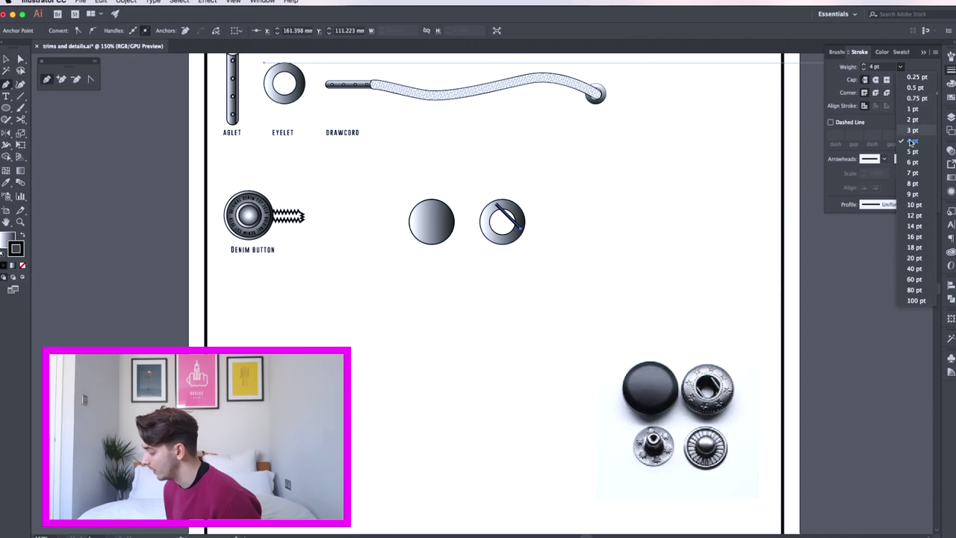
{"action": "left_click", "coordinate": [908, 152]}
Step: Duplicate the diagonal line to the opposite side of the eyelet's hole and send both lines behind the ring
{"action": "left_click", "coordinate": [484, 180]}
{"action": "left_click", "coordinate": [507, 217]}
{"action": "left_click_drag", "start_coordinate": [510, 221], "coordinate": [499, 234], "text": "alt"}
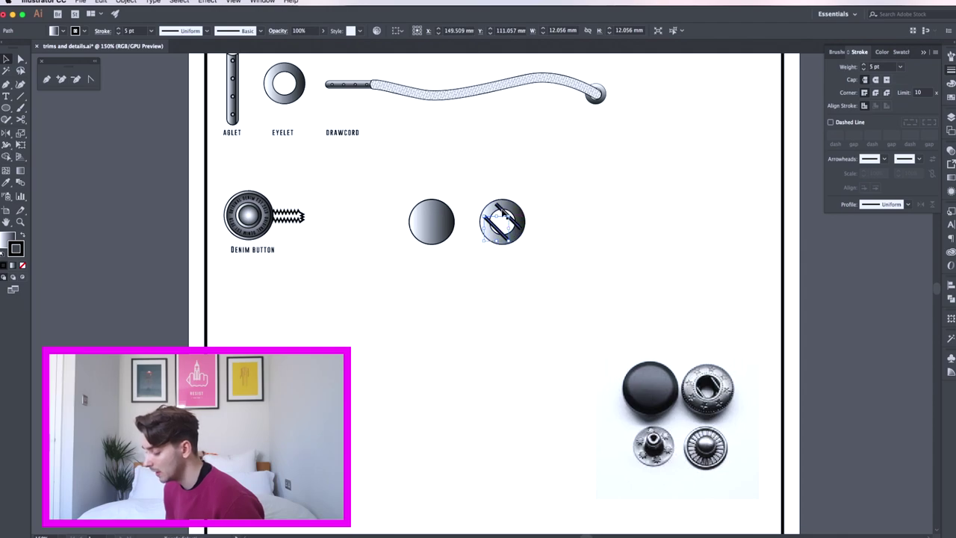
{"action": "left_click", "coordinate": [506, 216], "text": "shift"}
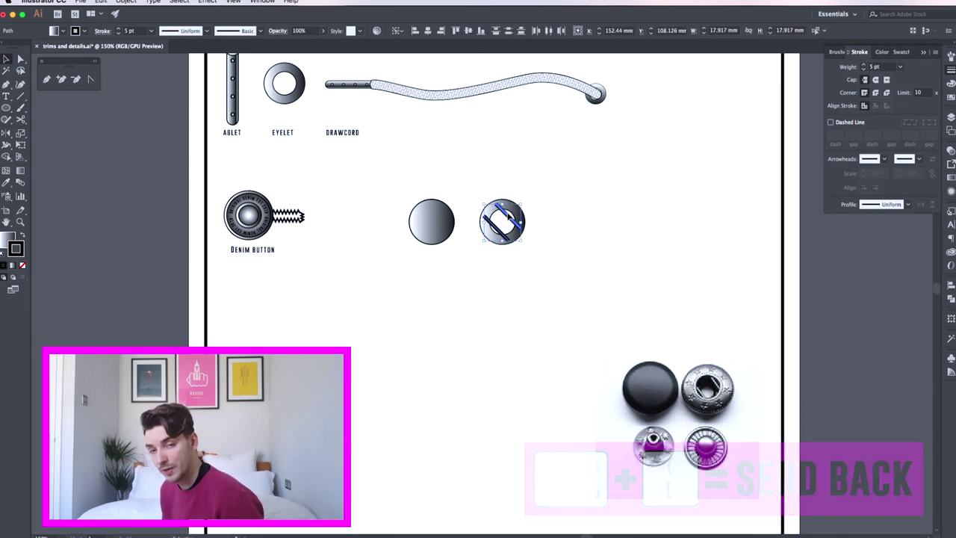
{"action": "key", "text": "super+["}
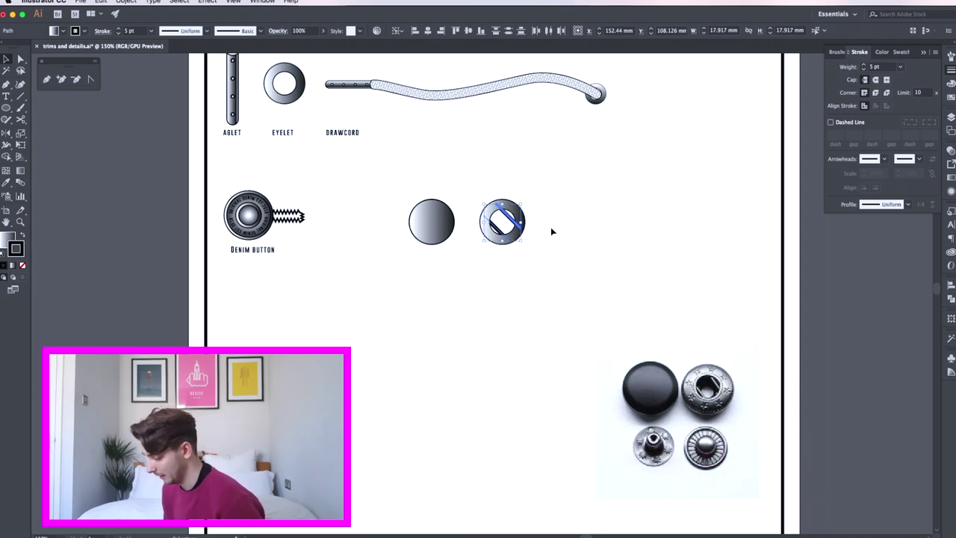
{"action": "left_click", "coordinate": [549, 230]}
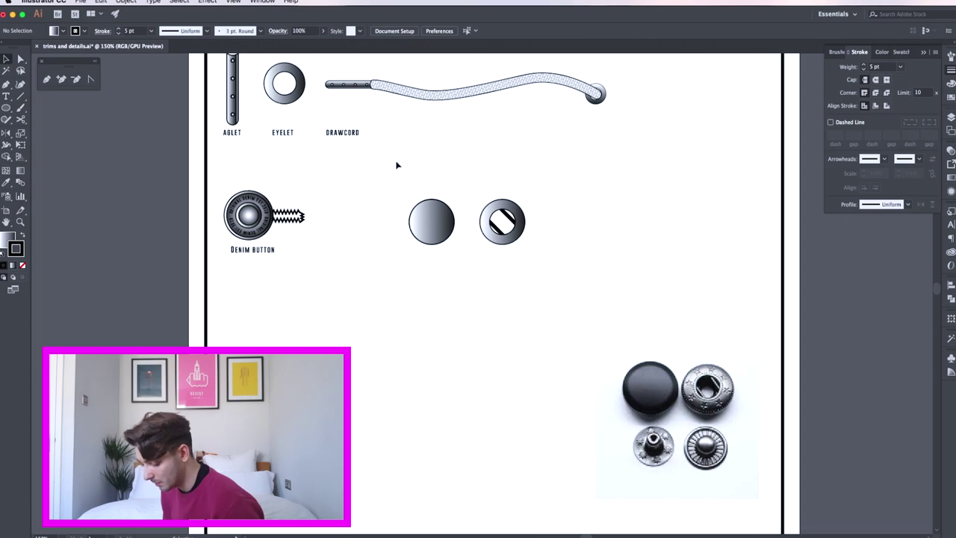
Step: Draw a circle about 17.9 mm wide to the right of the copied eyelet and remove its fill
{"action": "left_click", "coordinate": [6, 108]}
{"action": "left_click_drag", "start_coordinate": [572, 204], "coordinate": [608, 236]}
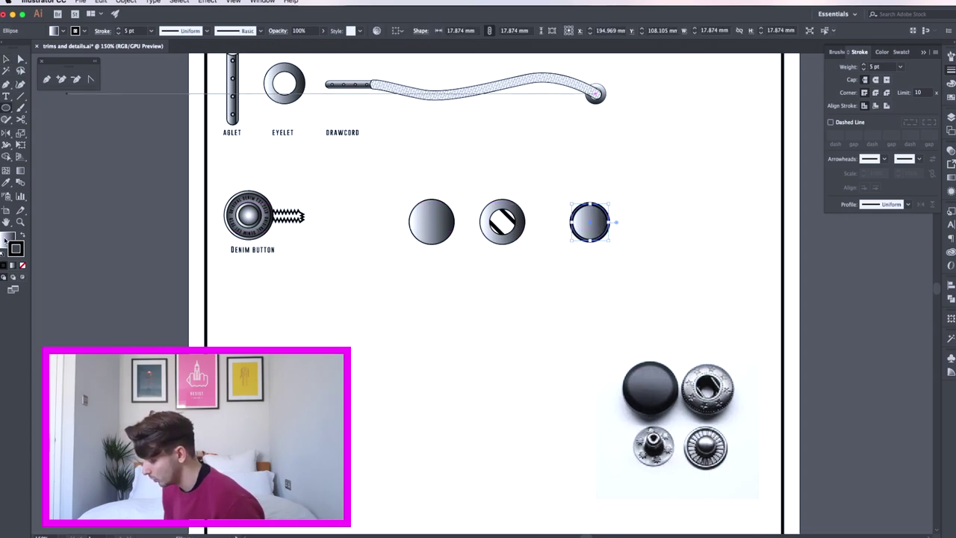
{"action": "left_click", "coordinate": [18, 252]}
{"action": "left_click", "coordinate": [22, 265]}
{"action": "left_click", "coordinate": [5, 59]}
{"action": "left_click", "coordinate": [613, 239]}
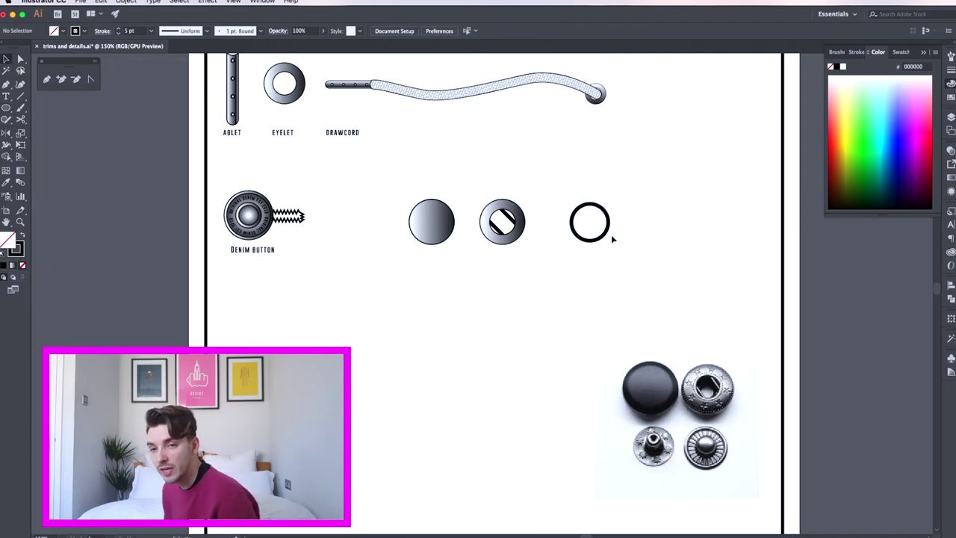
Step: Turn the unfilled circle's outline into a dashed line with an 18 pt stroke weight
{"action": "left_click", "coordinate": [597, 241]}
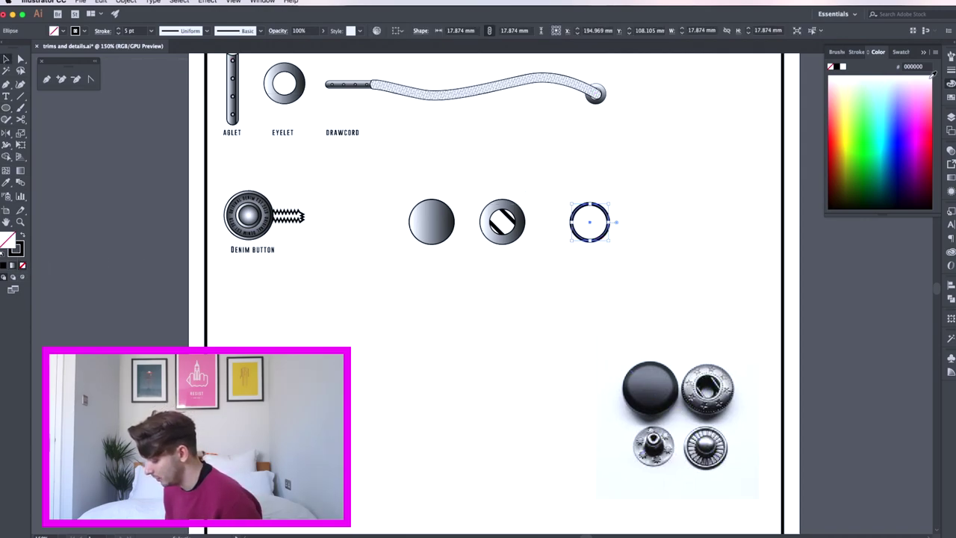
{"action": "left_click", "coordinate": [945, 68]}
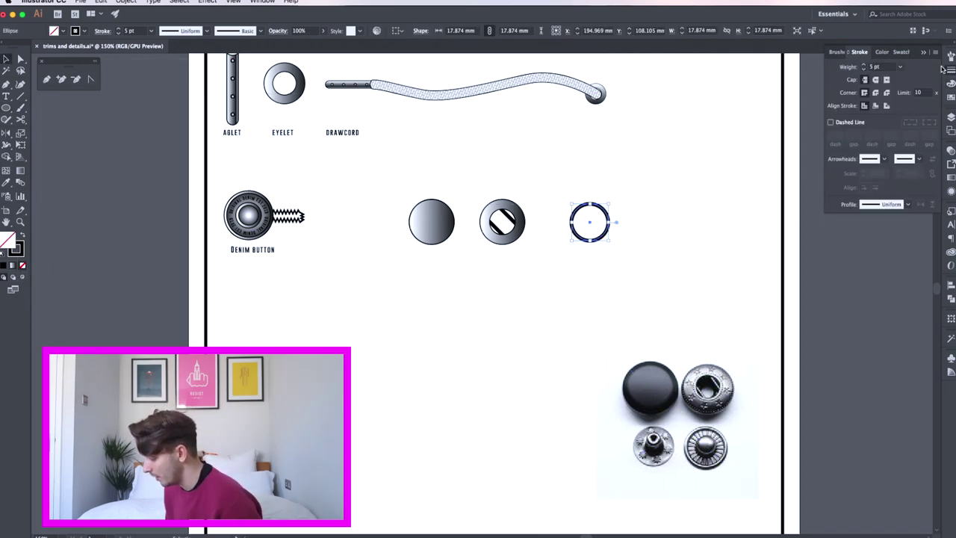
{"action": "left_click", "coordinate": [829, 123]}
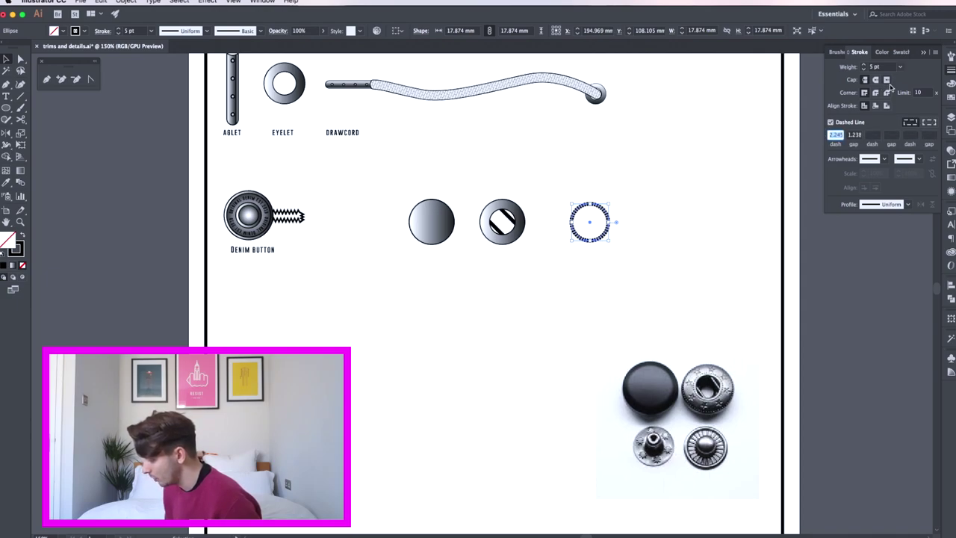
{"action": "left_click", "coordinate": [900, 66]}
{"action": "left_click", "coordinate": [911, 214]}
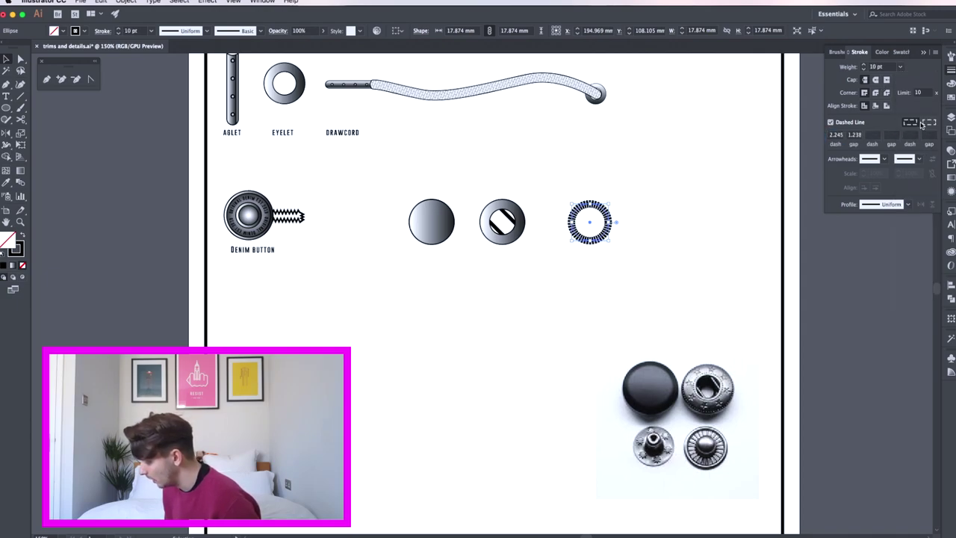
{"action": "left_click", "coordinate": [900, 66]}
{"action": "left_click", "coordinate": [914, 247]}
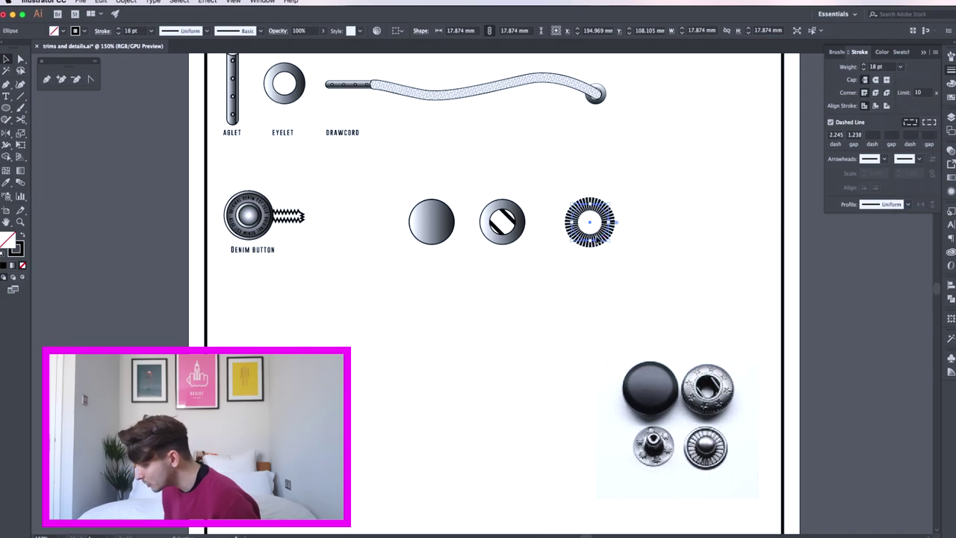
Step: Scale the dashed ring down to about 13.3 mm and set its dash to 2 pt and gap to 4 pt
{"action": "left_click_drag", "start_coordinate": [607, 222], "coordinate": [605, 222]}
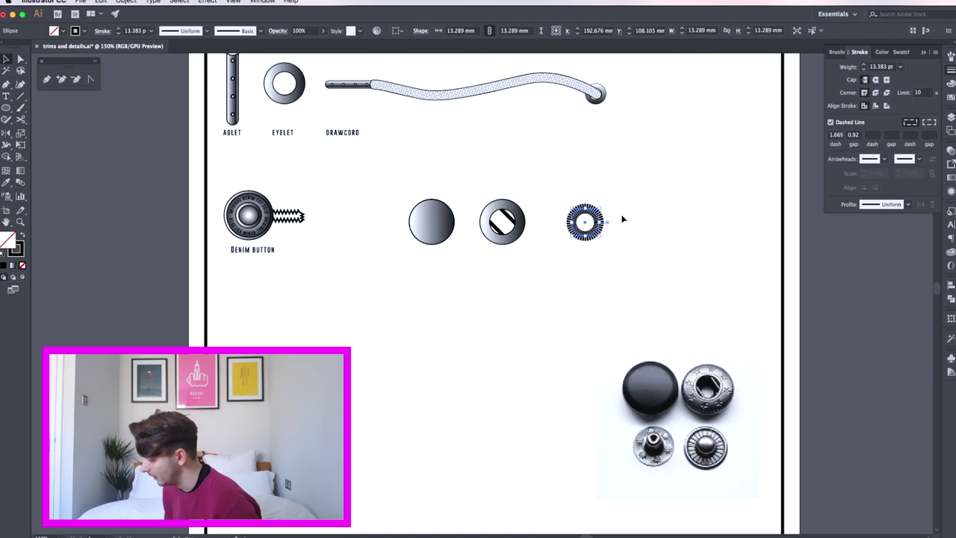
{"action": "left_click", "coordinate": [840, 134]}
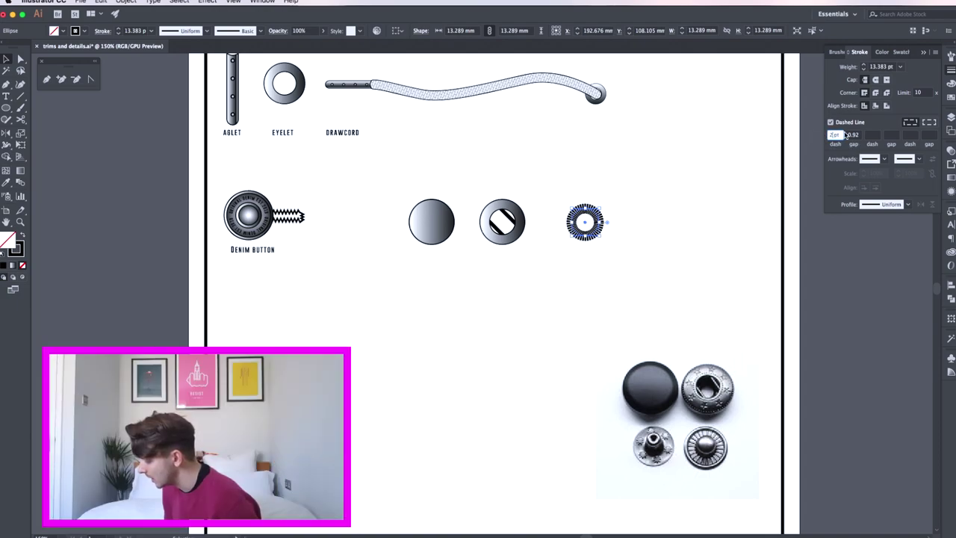
{"action": "key", "text": "Tab"}
{"action": "type", "text": "3"}
{"action": "key", "text": "Return"}
{"action": "left_click", "coordinate": [610, 304]}
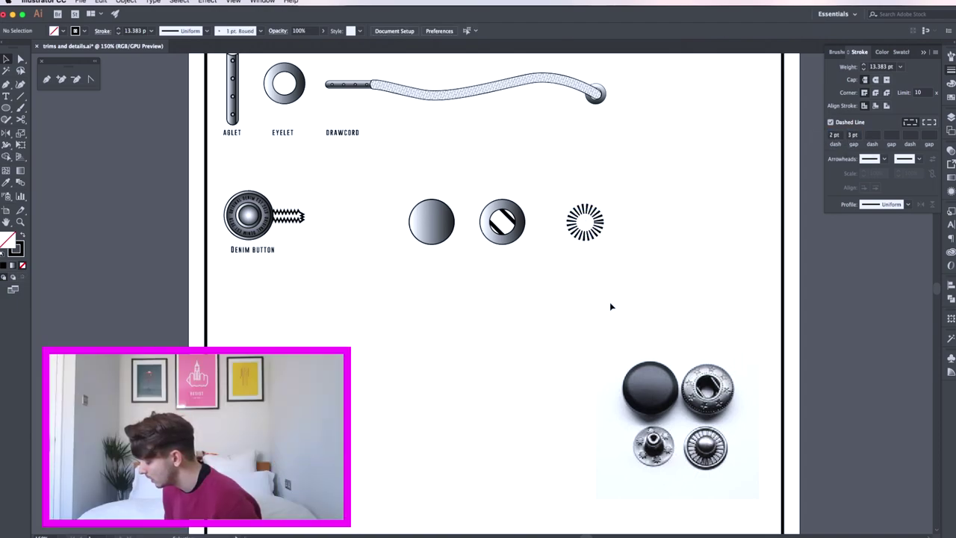
{"action": "left_click", "coordinate": [596, 231]}
{"action": "type", "text": "4"}
{"action": "key", "text": "Return"}
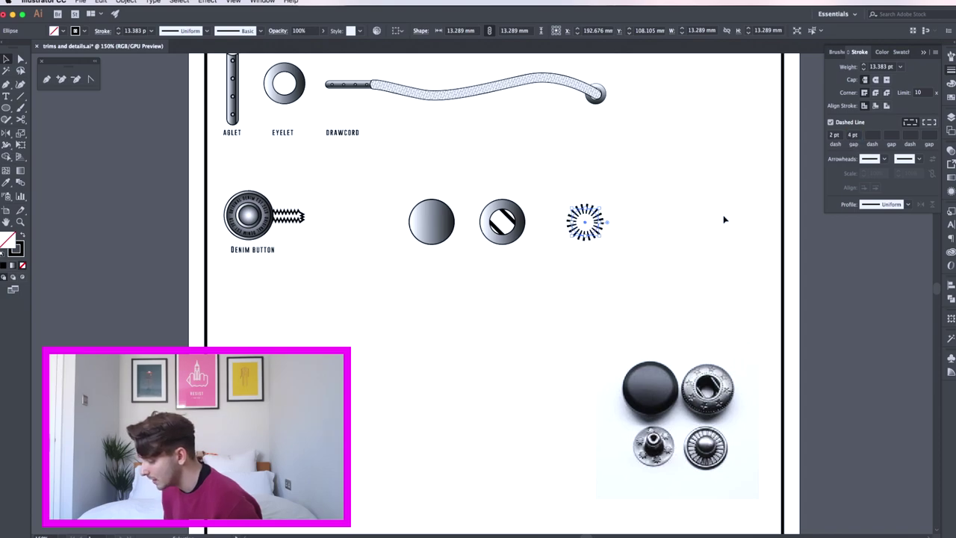
{"action": "left_click", "coordinate": [723, 219]}
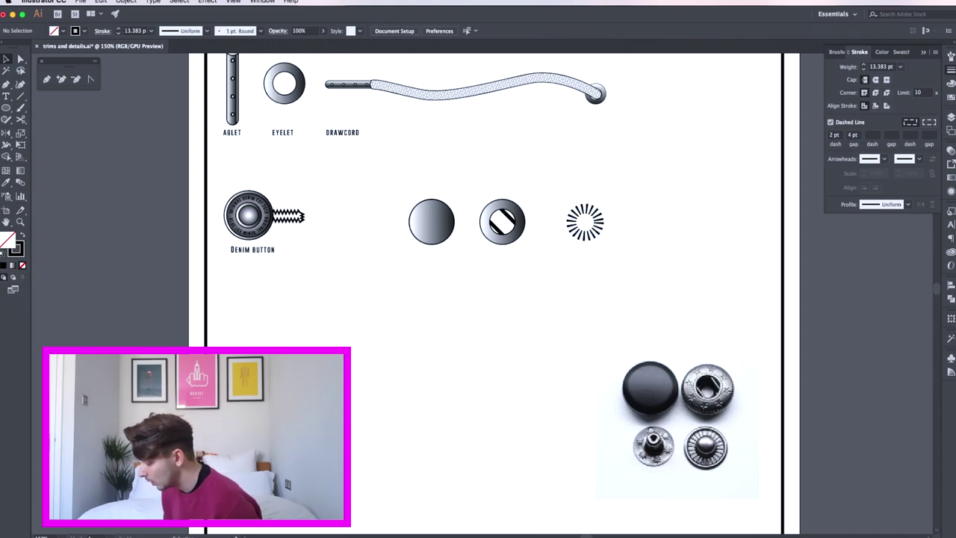
Step: Draw a circle about 9.6 mm wide at the dashed ring's centre and give it the plain gradient circle's appearance with the Eyedropper
{"action": "left_click", "coordinate": [6, 108]}
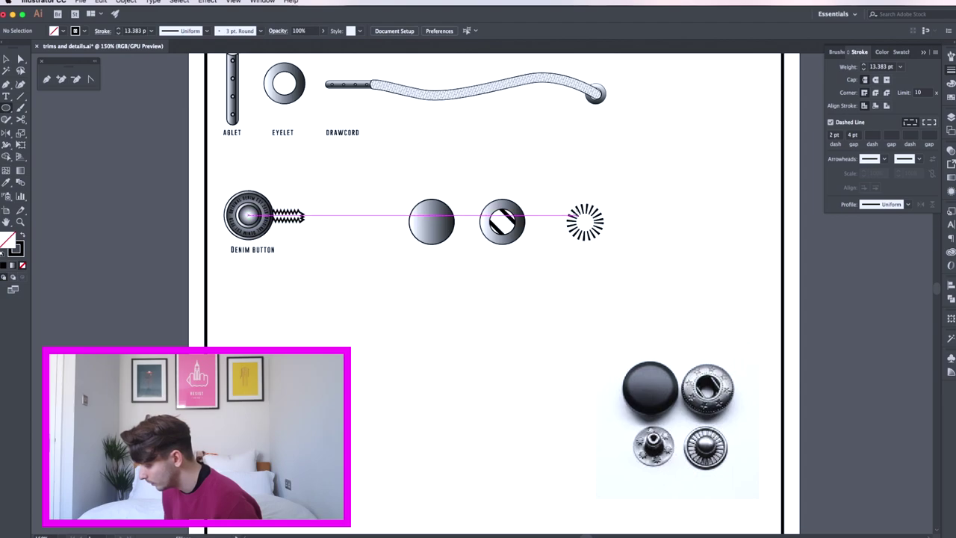
{"action": "left_click_drag", "start_coordinate": [585, 221], "coordinate": [600, 230]}
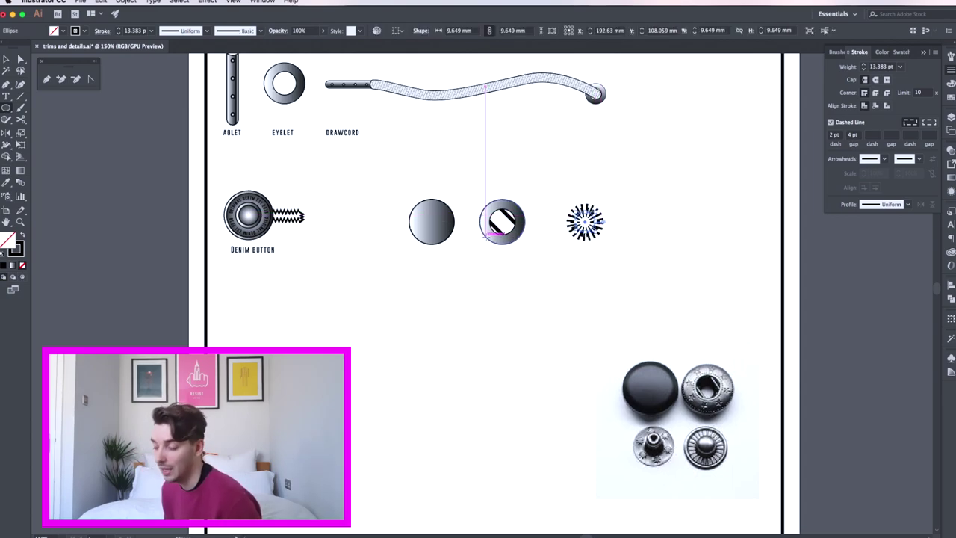
{"action": "key", "text": "i"}
{"action": "left_click", "coordinate": [426, 228]}
{"action": "left_click", "coordinate": [6, 58]}
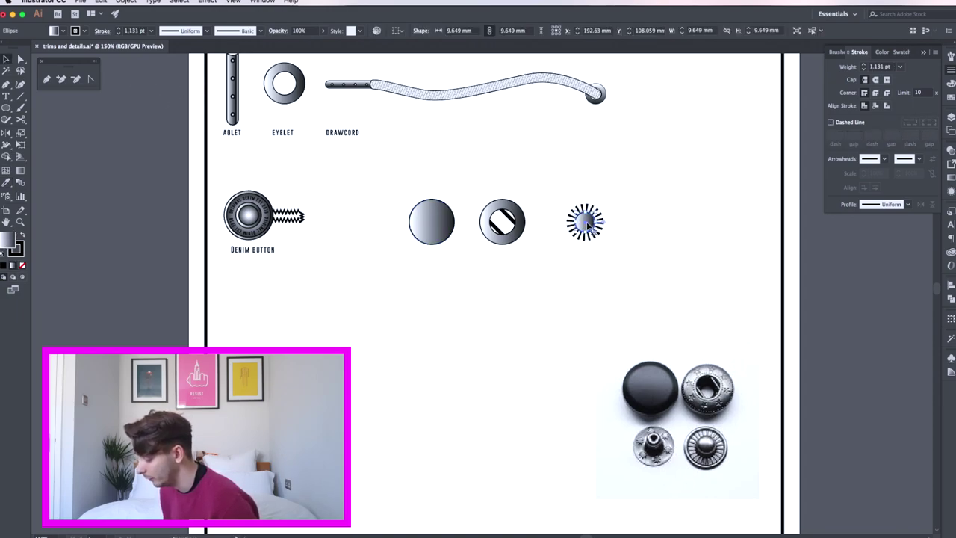
Step: Add an enlarged copy of the centre circle, about 17.9 mm wide with a 3 pt stroke, behind the dashed ring
{"action": "key", "text": "super+c"}
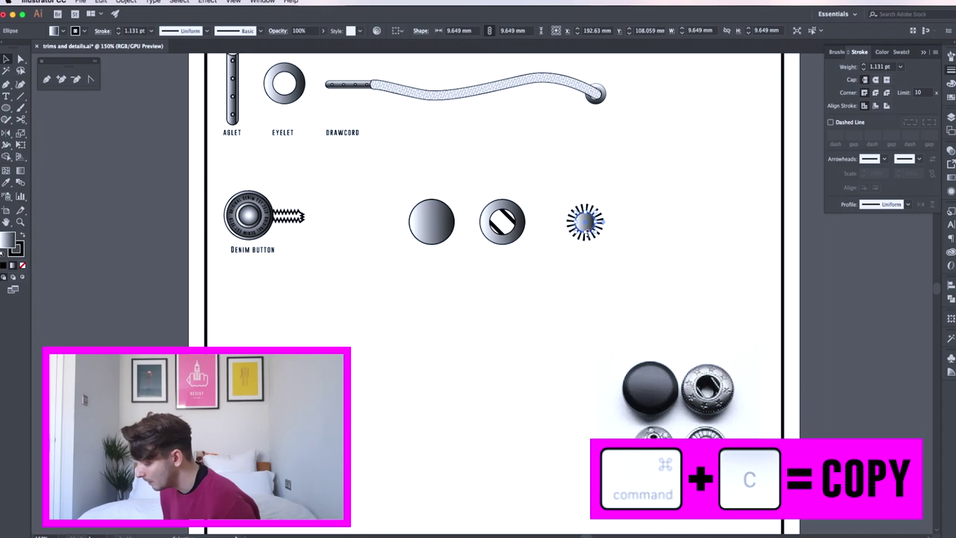
{"action": "key", "text": "super+f"}
{"action": "left_click_drag", "start_coordinate": [590, 230], "coordinate": [587, 203]}
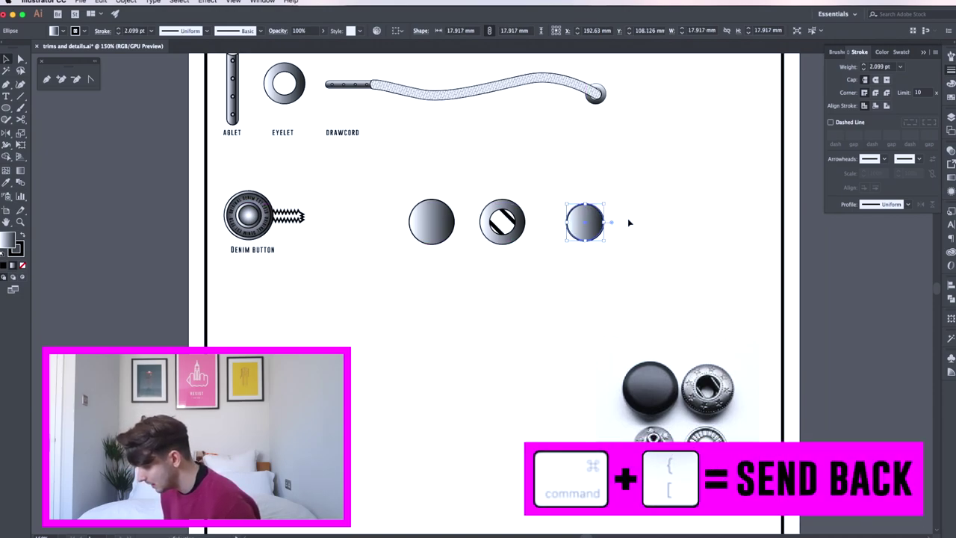
{"action": "key", "text": "super+bracketleft"}
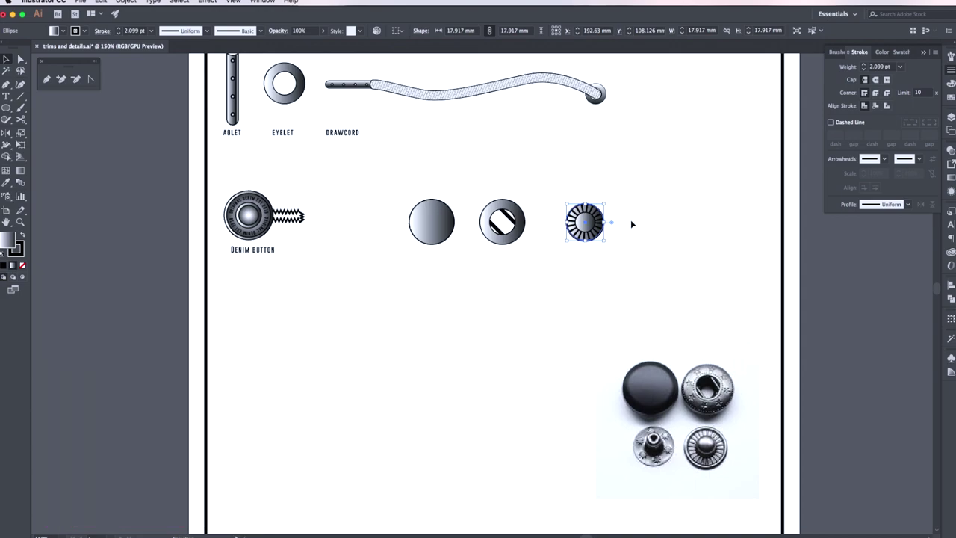
{"action": "left_click", "coordinate": [900, 68]}
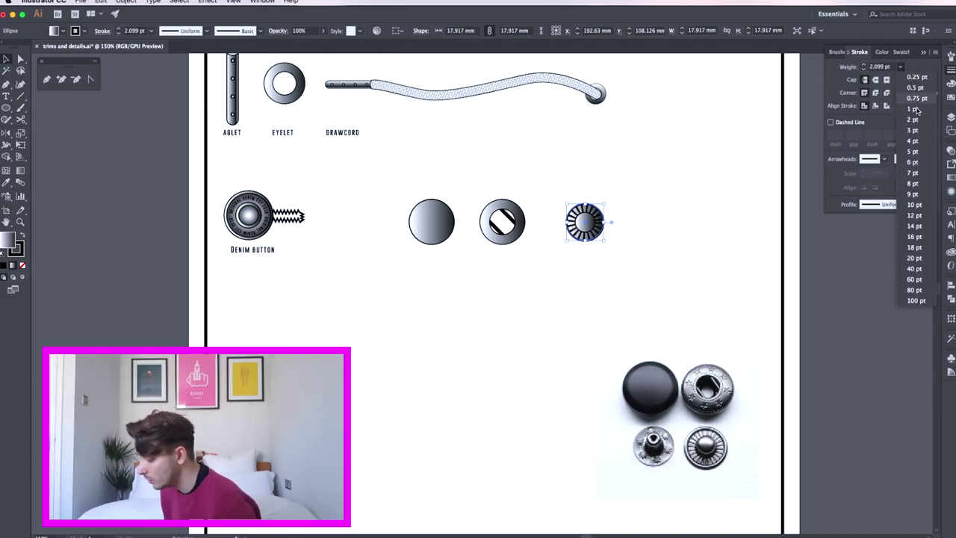
{"action": "left_click", "coordinate": [914, 131]}
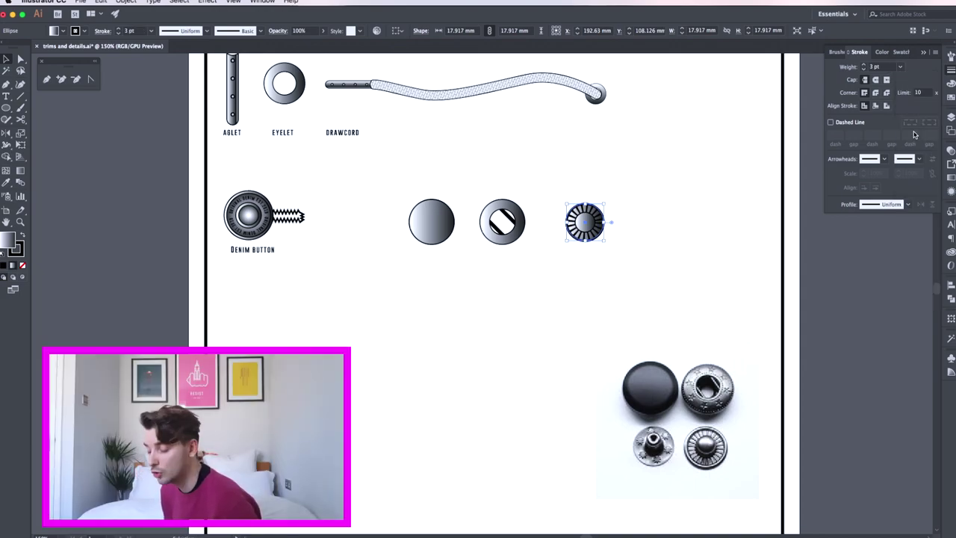
Step: Give the largest circle of the ridged snap a 4 pt stroke and no fill, and outline its stroke
{"action": "left_click", "coordinate": [901, 67]}
{"action": "left_click", "coordinate": [919, 143]}
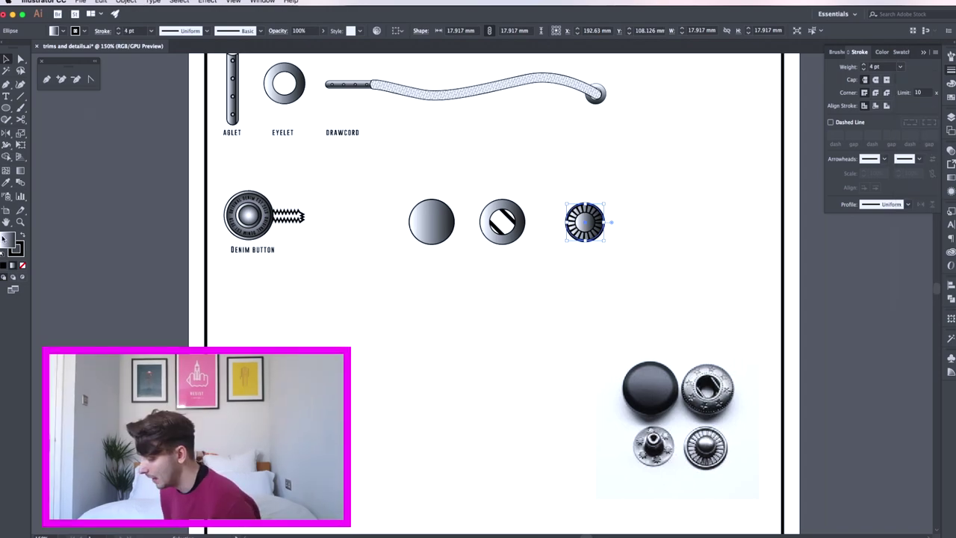
{"action": "left_click", "coordinate": [22, 265]}
{"action": "left_click", "coordinate": [133, 5]}
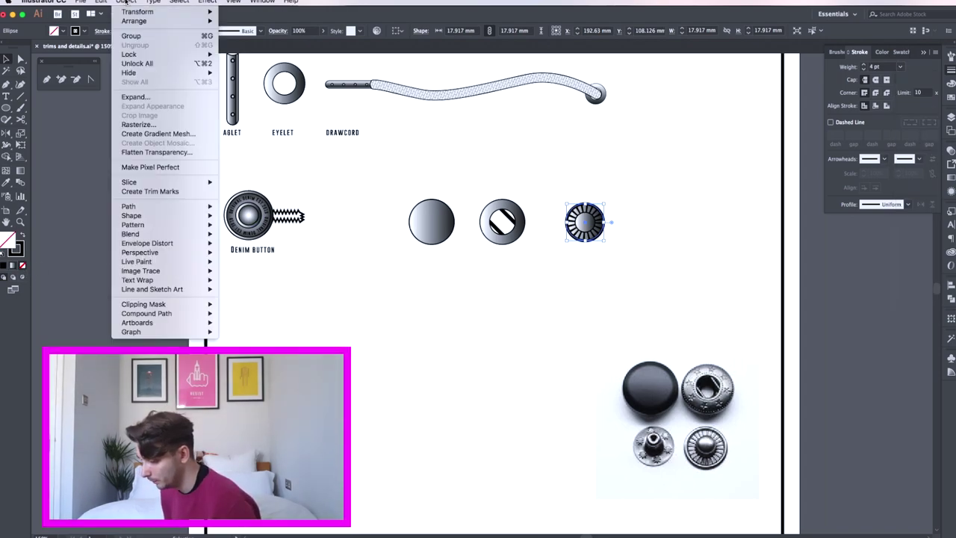
{"action": "mouse_move", "coordinate": [136, 211]}
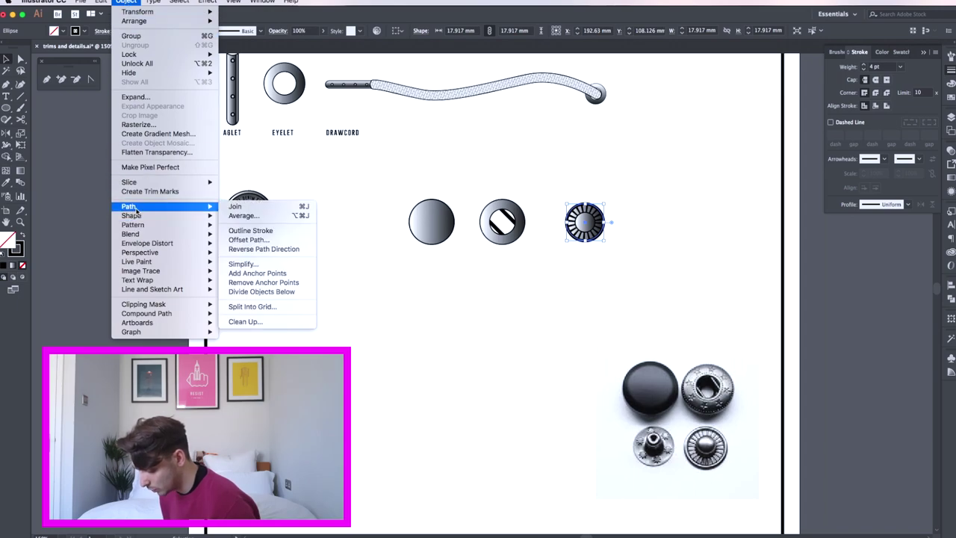
{"action": "left_click", "coordinate": [237, 232]}
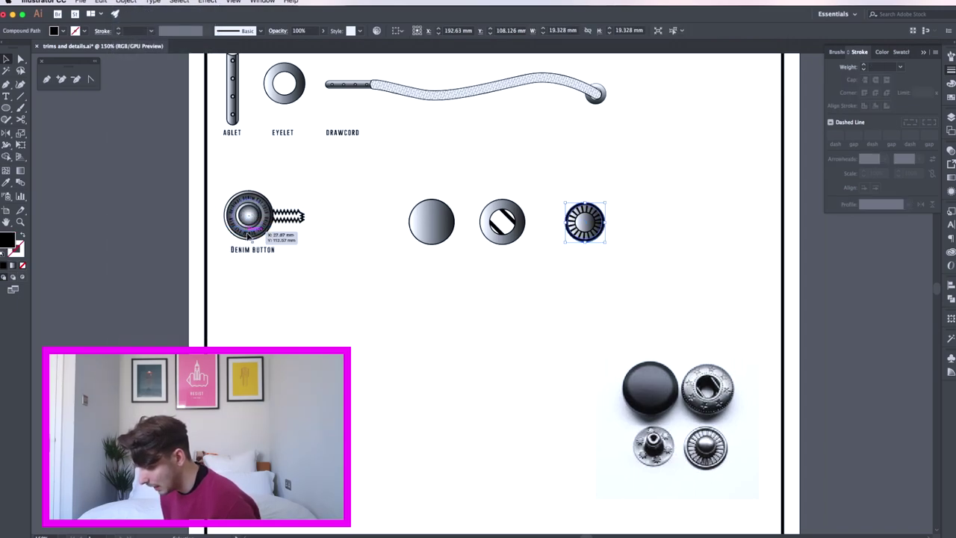
Step: Give the outlined ring the middle snap's gradient appearance with the Eyedropper, and reposition all parts of the ridged snap together
{"action": "left_click", "coordinate": [500, 215]}
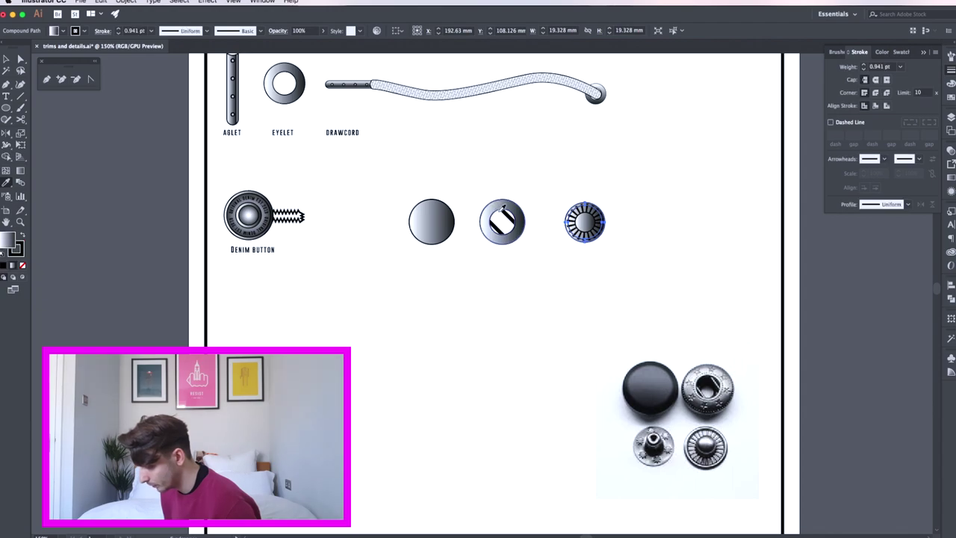
{"action": "key", "text": "v"}
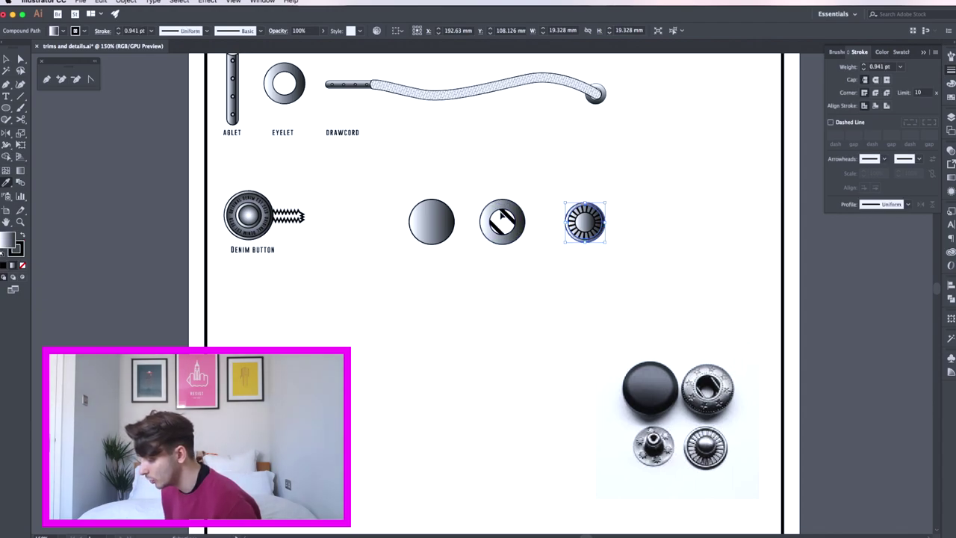
{"action": "left_click", "coordinate": [6, 61]}
{"action": "left_click", "coordinate": [597, 223]}
{"action": "left_click_drag", "start_coordinate": [617, 246], "coordinate": [549, 185]}
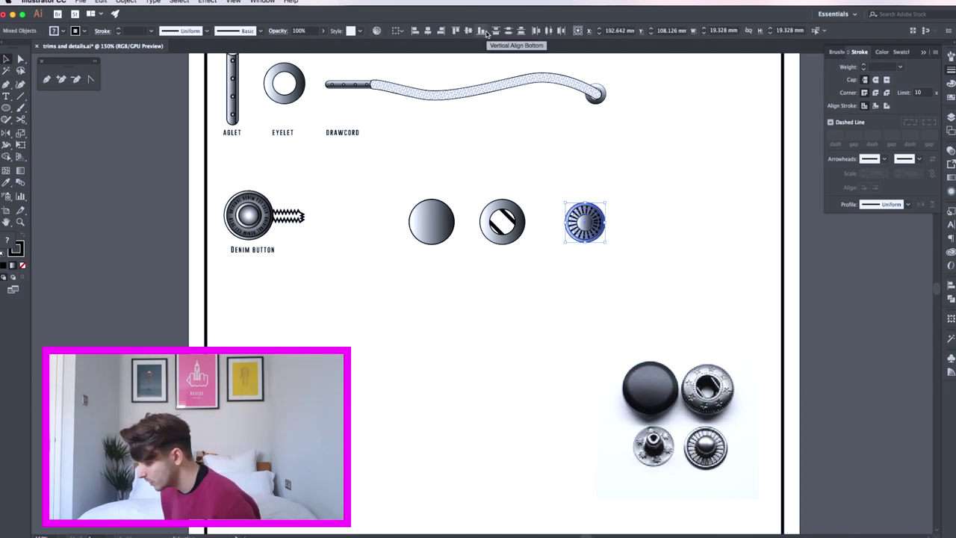
{"action": "left_click_drag", "start_coordinate": [602, 220], "coordinate": [583, 219]}
Step: Copy the denim button's label beneath the three snaps and reword the copies as PRESS SNAP, FEMALE PRESS SNAP and MALE PRESS SNAP
{"action": "left_click_drag", "start_coordinate": [256, 253], "coordinate": [588, 233], "text": "alt"}
{"action": "triple_click", "coordinate": [435, 252]}
{"action": "type", "text": "PRE"}
{"action": "double_click", "coordinate": [486, 249]}
{"action": "type", "text": "FE"}
{"action": "key", "text": "Escape"}
{"action": "double_click", "coordinate": [560, 250]}
{"action": "key", "text": "Delete"}
{"action": "key", "text": "Delete"}
{"action": "key", "text": "Escape"}
Step: Move the female press snap and the plain press snap so each sits centred above its label
{"action": "left_click", "coordinate": [570, 233]}
{"action": "left_click_drag", "start_coordinate": [513, 228], "coordinate": [529, 229]}
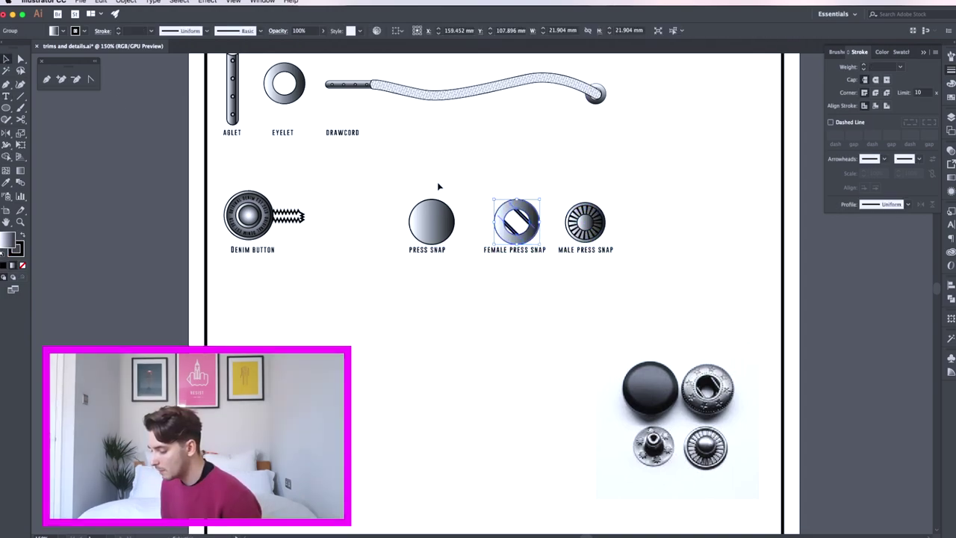
{"action": "left_click", "coordinate": [435, 224]}
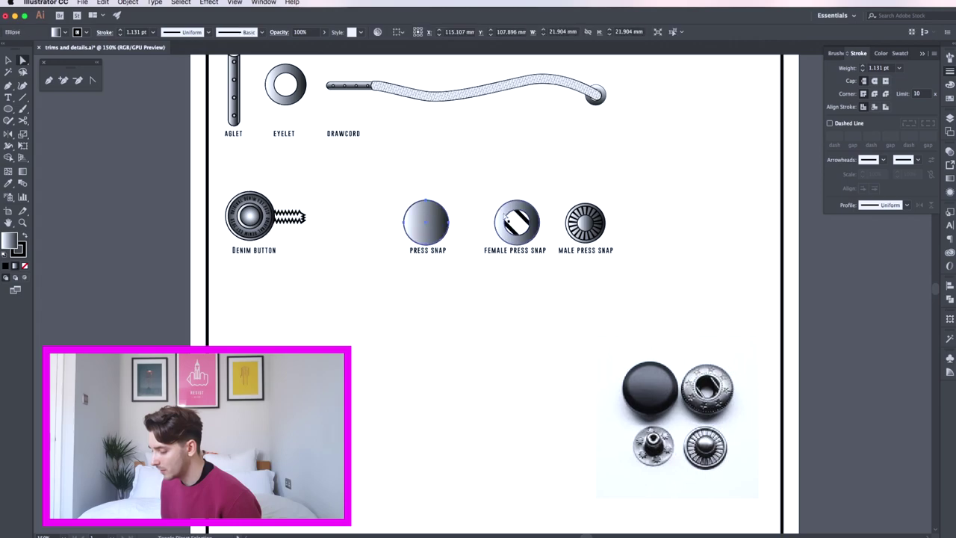
Step: Apply the radial gradient of the denim button's centre to the press snap, the female snap's ring and the male snap's centre with the Eyedropper
{"action": "left_click", "coordinate": [529, 227], "text": "shift"}
{"action": "key", "text": "i"}
{"action": "left_click", "coordinate": [250, 215]}
{"action": "key", "text": "a"}
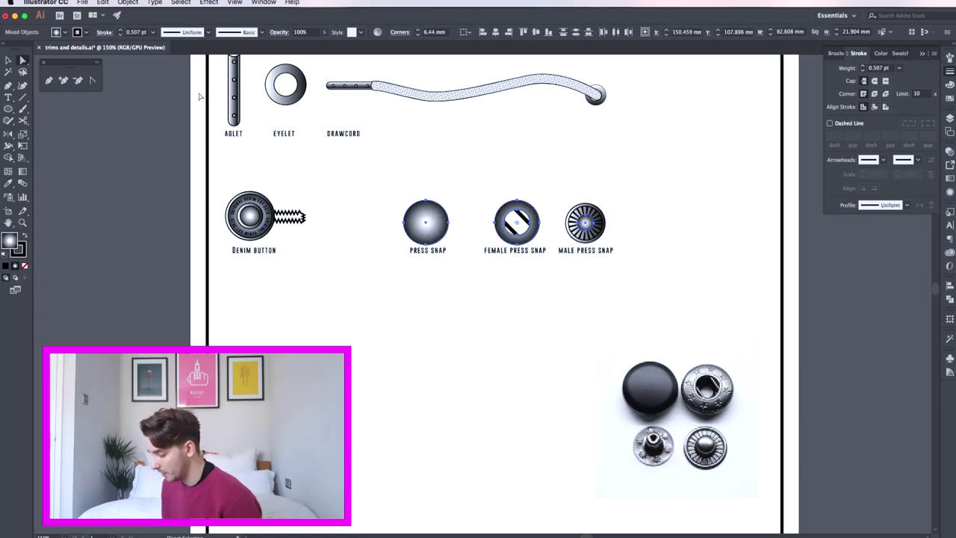
{"action": "left_click", "coordinate": [201, 97]}
Step: Change the gradient of the female press snap's ring to linear
{"action": "left_click", "coordinate": [502, 207]}
{"action": "left_click", "coordinate": [950, 179]}
{"action": "left_click", "coordinate": [519, 218]}
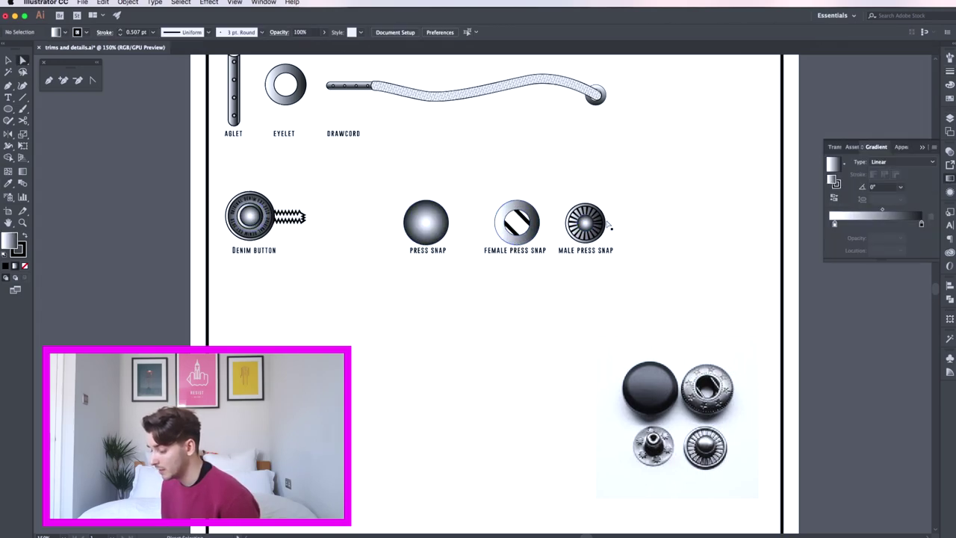
{"action": "left_click", "coordinate": [546, 202]}
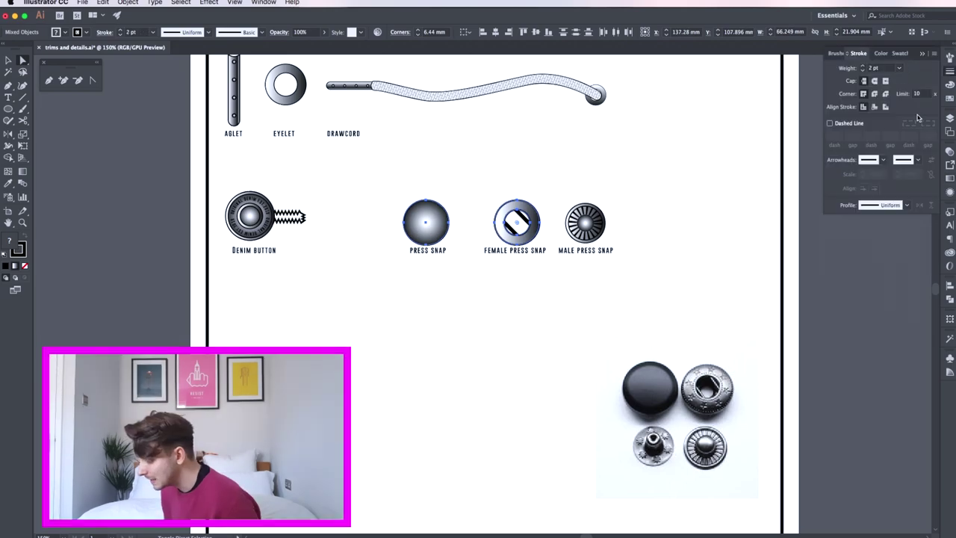
Step: Set a 1 pt stroke weight on the press snap and the female press snap
{"action": "left_click_drag", "start_coordinate": [546, 208], "coordinate": [422, 230]}
{"action": "left_click", "coordinate": [899, 68]}
{"action": "left_click", "coordinate": [912, 115]}
{"action": "left_click", "coordinate": [719, 186]}
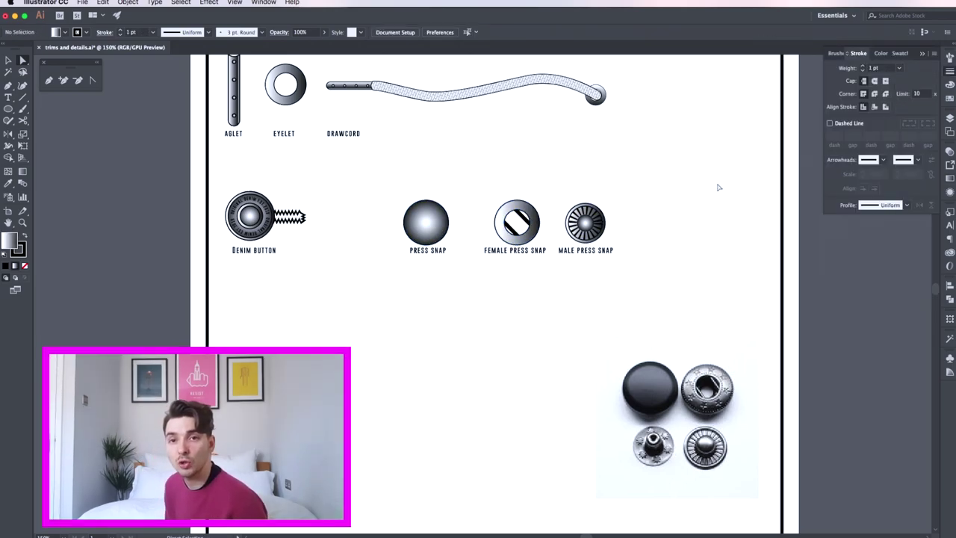
{"action": "left_click", "coordinate": [605, 232]}
{"action": "left_click", "coordinate": [675, 214]}
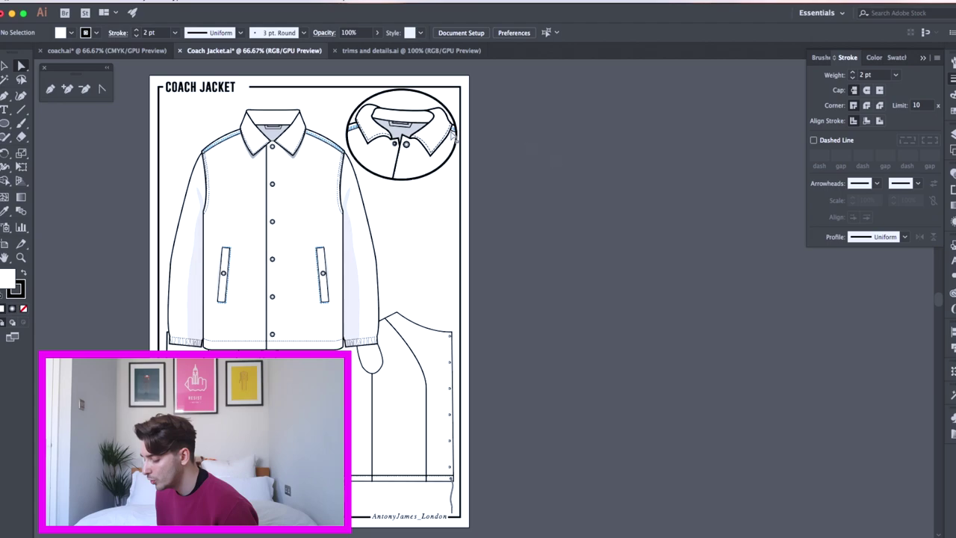
Step: Examine the press snaps on the coach jacket's front placket and in its collar close-up
{"action": "left_click", "coordinate": [272, 221]}
{"action": "key", "text": "super+plus"}
{"action": "key", "text": "super+plus"}
{"action": "key", "text": "super+plus"}
{"action": "key", "text": "super+plus"}
{"action": "key", "text": "super+plus"}
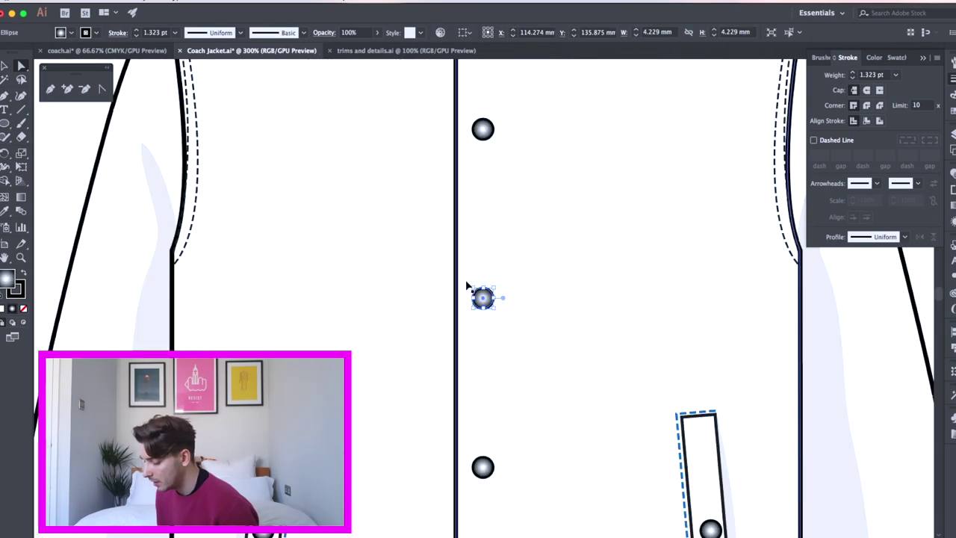
{"action": "key", "text": "super+minus"}
{"action": "key", "text": "super+minus"}
{"action": "left_click", "coordinate": [551, 296]}
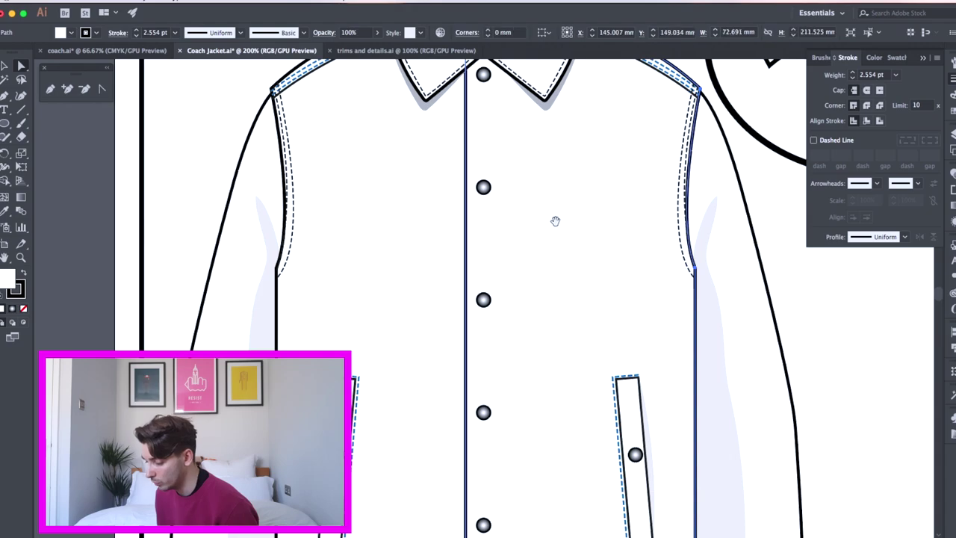
{"action": "left_click_drag", "start_coordinate": [555, 219], "coordinate": [357, 321]}
{"action": "left_click_drag", "start_coordinate": [483, 241], "coordinate": [469, 288]}
{"action": "left_click_drag", "start_coordinate": [516, 252], "coordinate": [490, 285]}
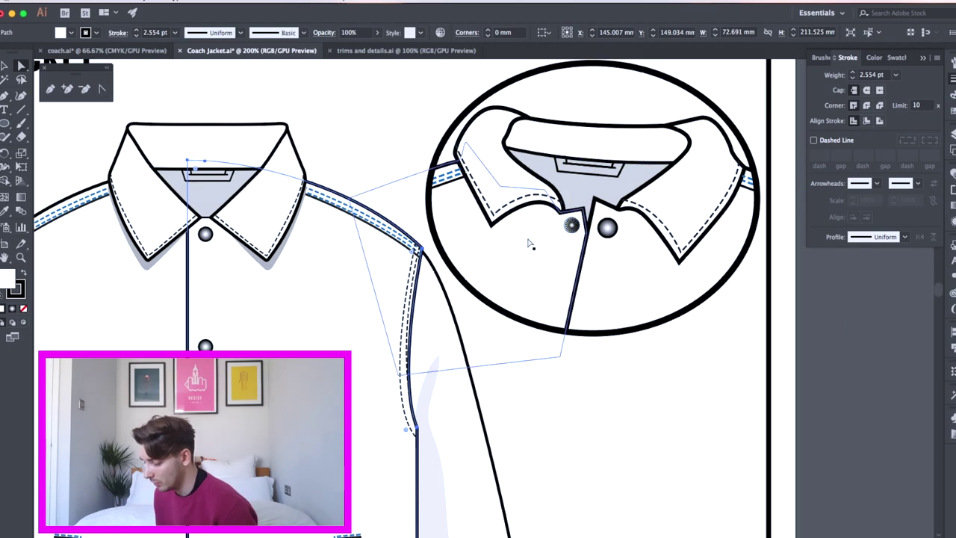
{"action": "left_click", "coordinate": [626, 395]}
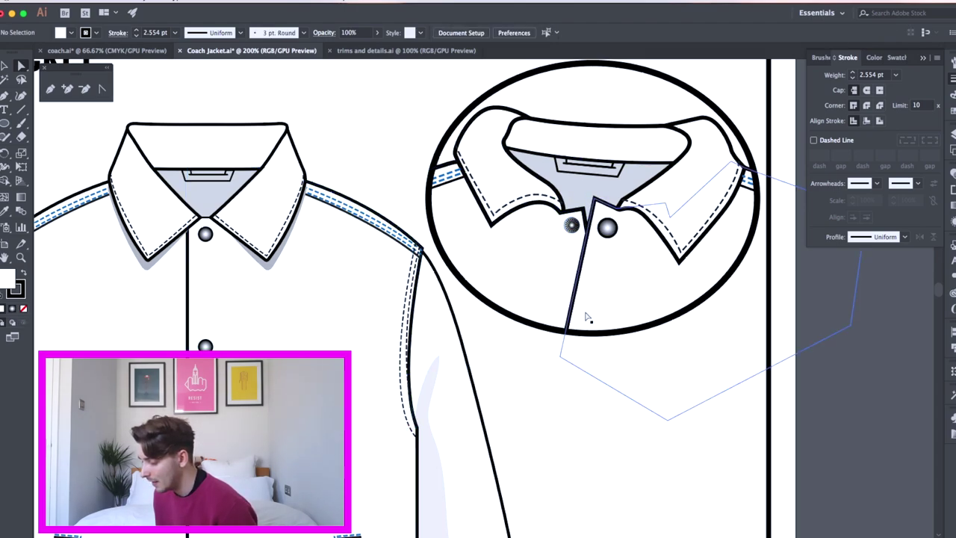
Step: Examine the female snaps along the coach jacket's inner front edge, down to the hem and its drawcord
{"action": "left_click_drag", "start_coordinate": [603, 433], "coordinate": [593, 283]}
{"action": "scroll", "coordinate": [593, 283], "scroll_direction": "down", "scroll_amount": 6}
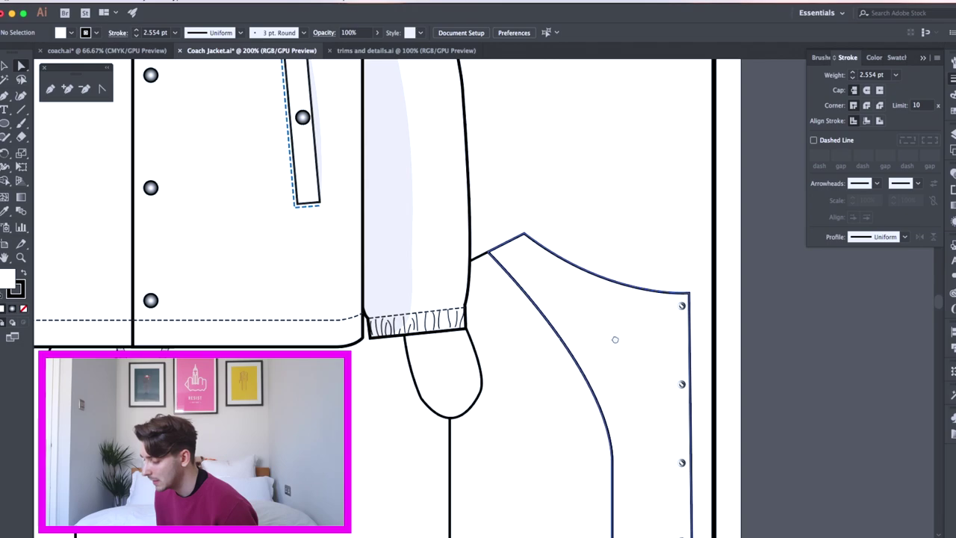
{"action": "scroll", "coordinate": [614, 353], "scroll_direction": "down", "scroll_amount": 10}
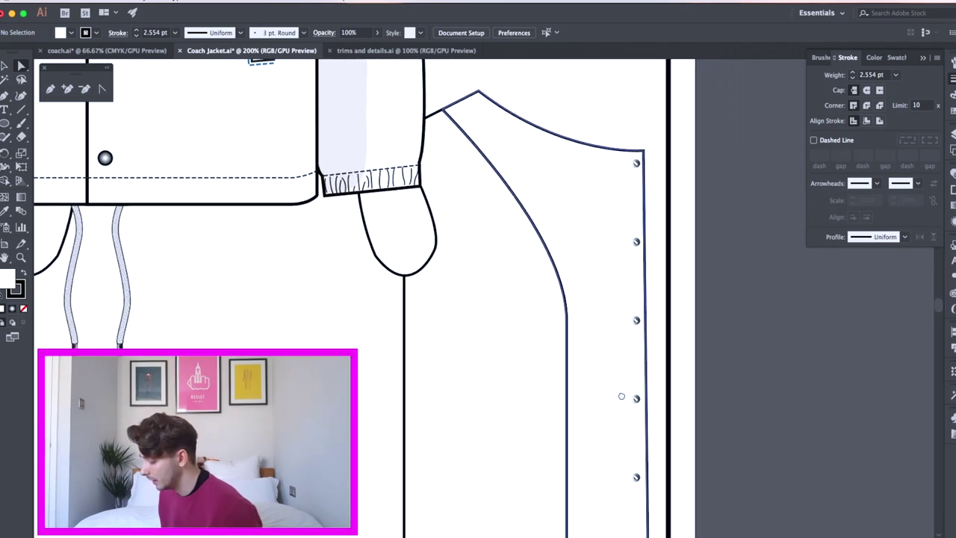
{"action": "scroll", "coordinate": [611, 404], "scroll_direction": "down", "scroll_amount": 3}
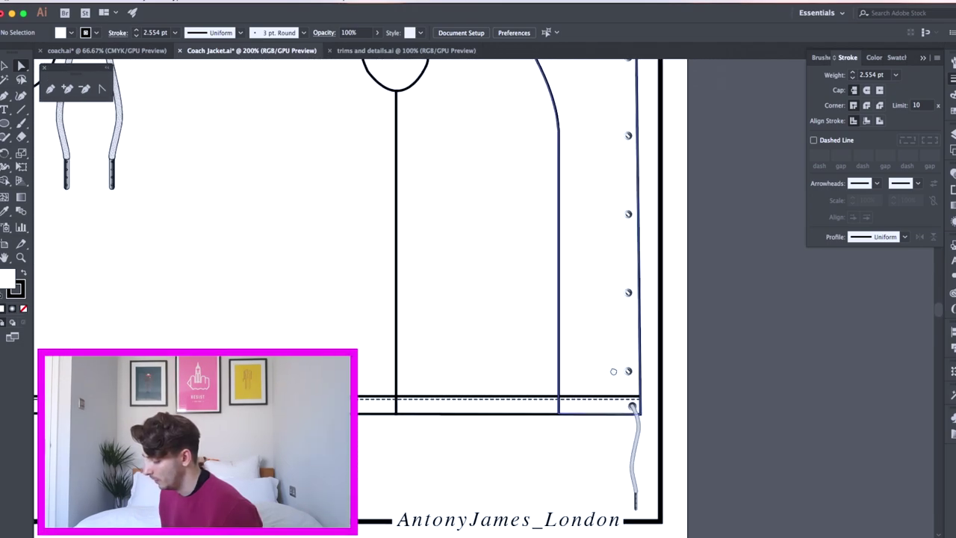
{"action": "scroll", "coordinate": [614, 373], "scroll_direction": "up", "scroll_amount": 8}
{"action": "scroll", "coordinate": [568, 419], "scroll_direction": "left", "scroll_amount": 4}
{"action": "scroll", "coordinate": [538, 444], "scroll_direction": "left", "scroll_amount": 2}
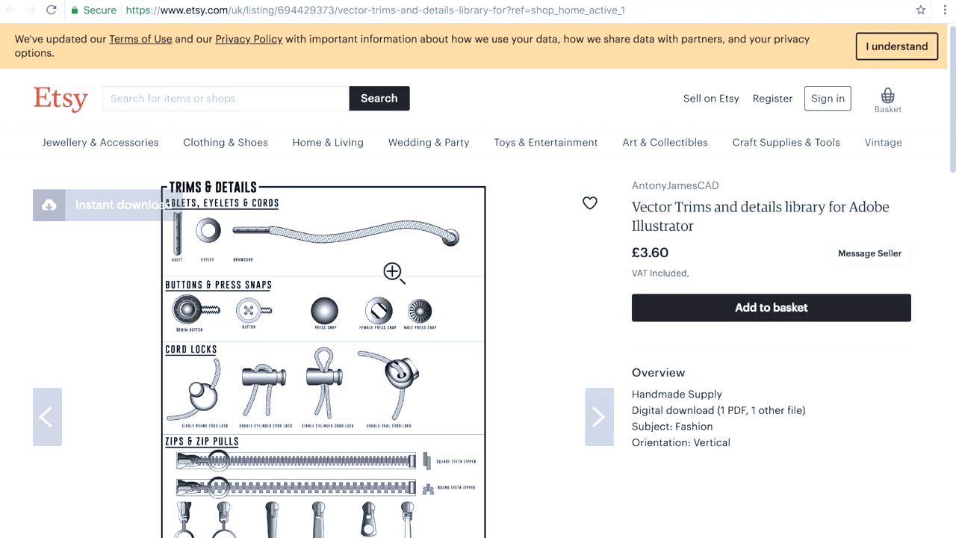
Step: Switch to the Etsy listing for the vector trims and details library and browse through its preview images
{"action": "scroll", "coordinate": [393, 273], "scroll_direction": "down", "scroll_amount": 2}
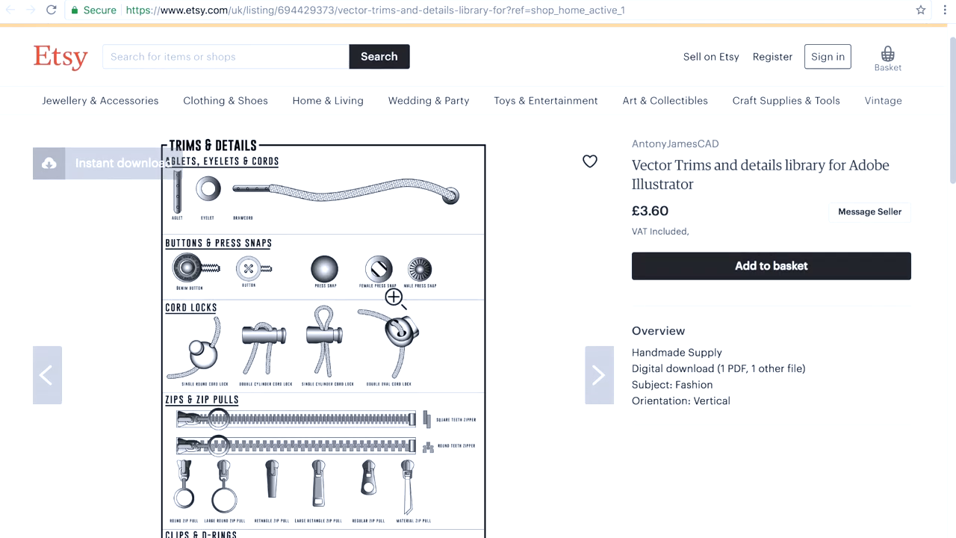
{"action": "left_click", "coordinate": [602, 315]}
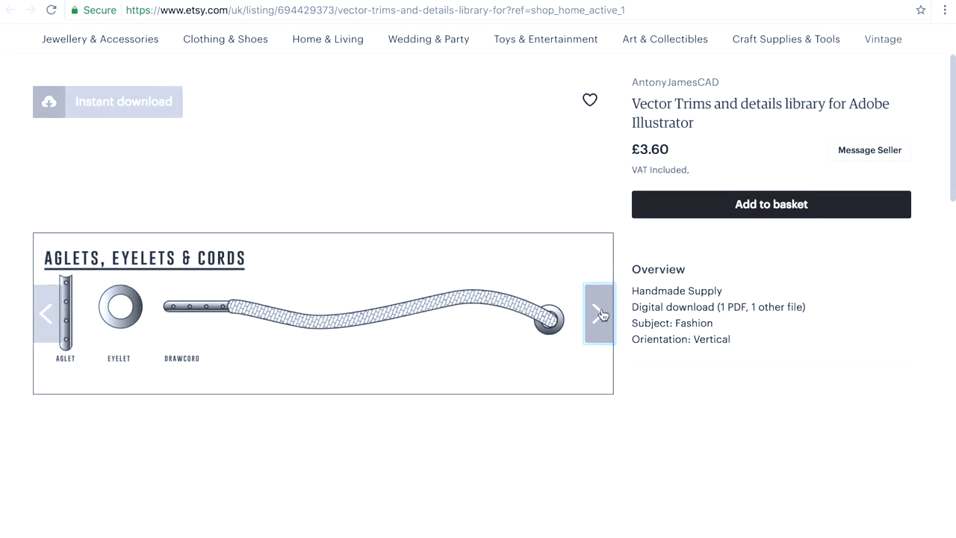
{"action": "left_click", "coordinate": [602, 314]}
{"action": "left_click", "coordinate": [602, 314]}
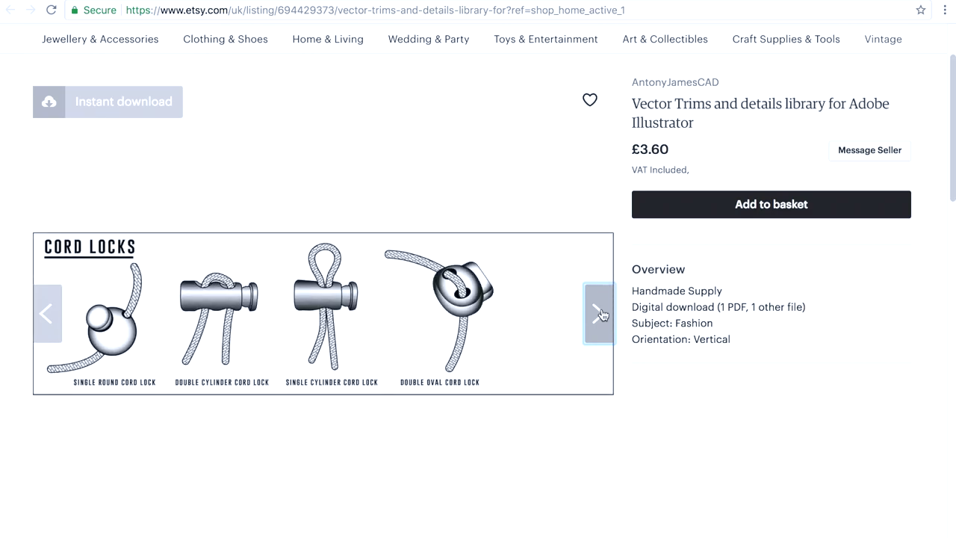
{"action": "left_click", "coordinate": [602, 315]}
{"action": "left_click", "coordinate": [602, 314]}
{"action": "left_click", "coordinate": [602, 314]}
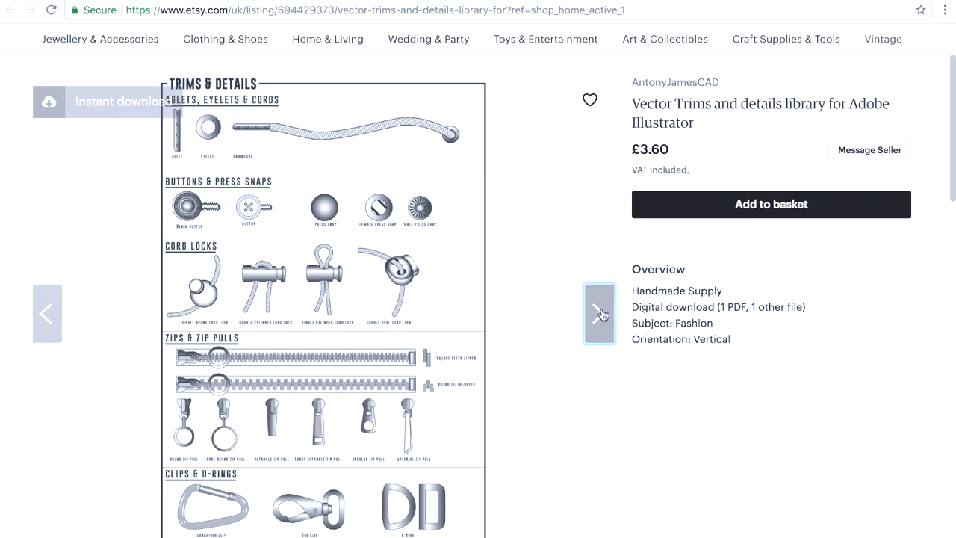